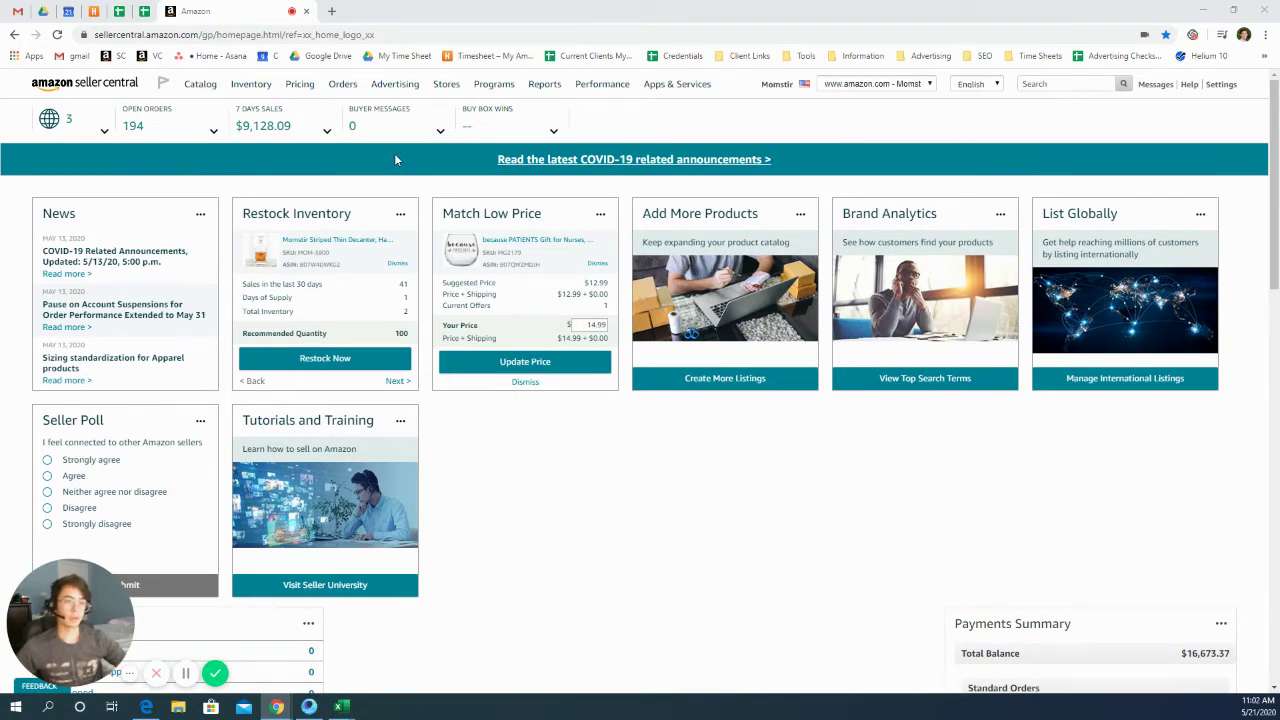
- Open the column customization of the All Listings Report (Custom) from Inventory Reports
{"action": "mouse_move", "coordinate": [255, 92]}
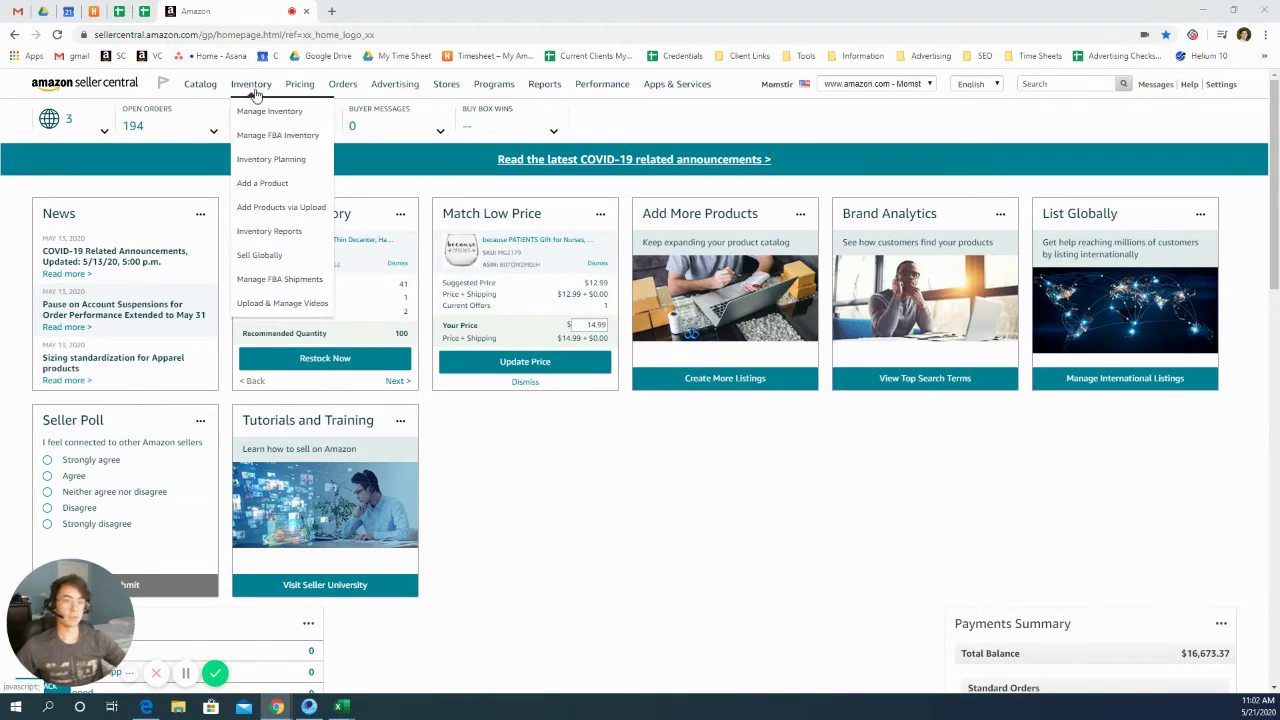
{"action": "left_click", "coordinate": [294, 238]}
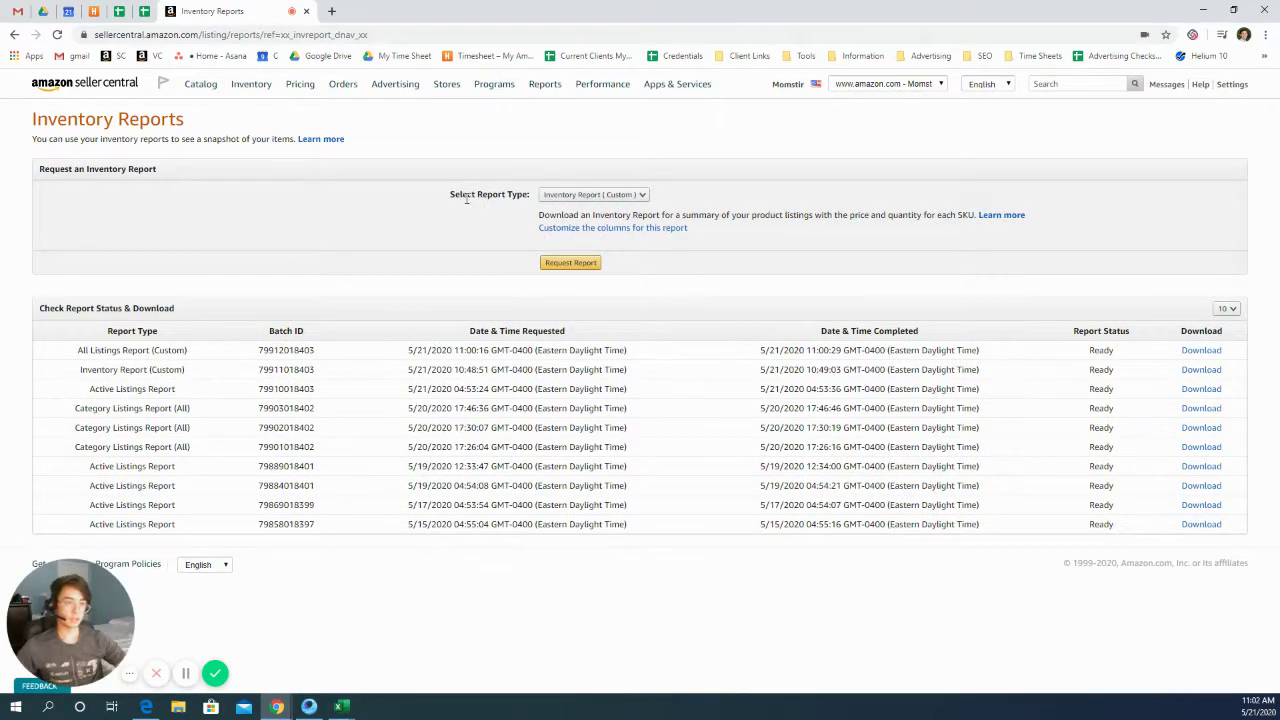
{"action": "left_click", "coordinate": [645, 195]}
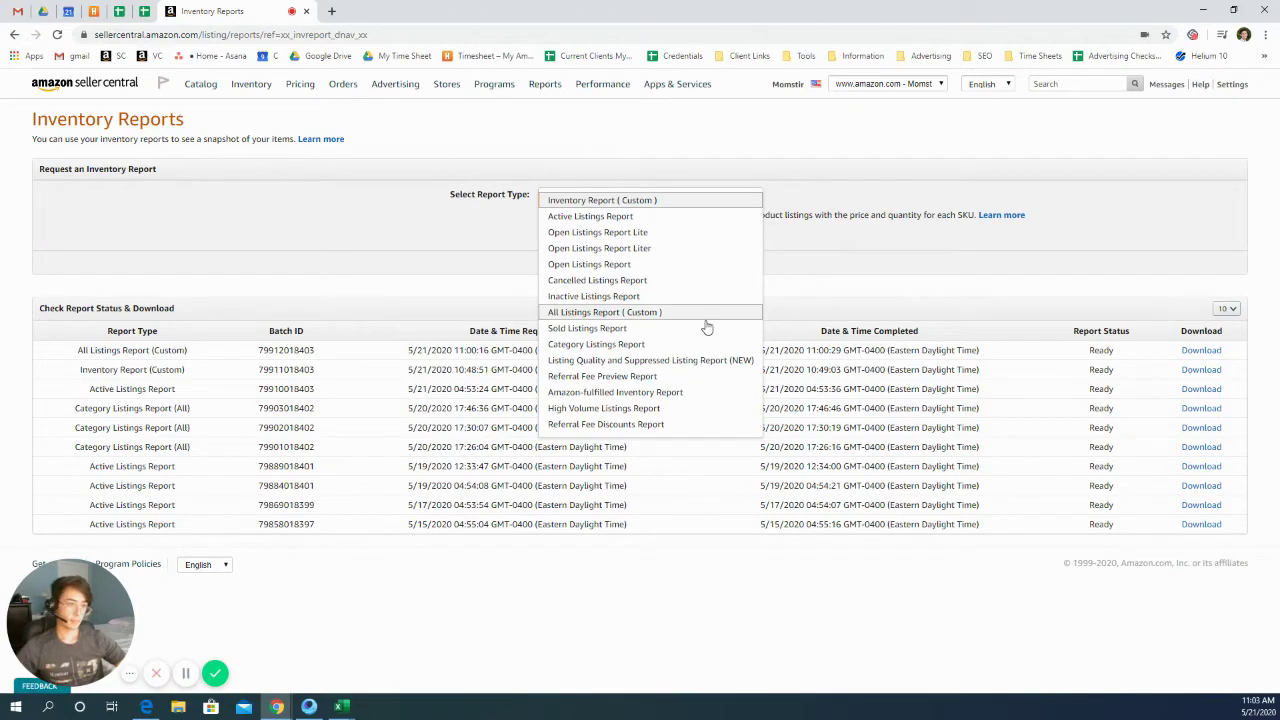
{"action": "left_click", "coordinate": [649, 314]}
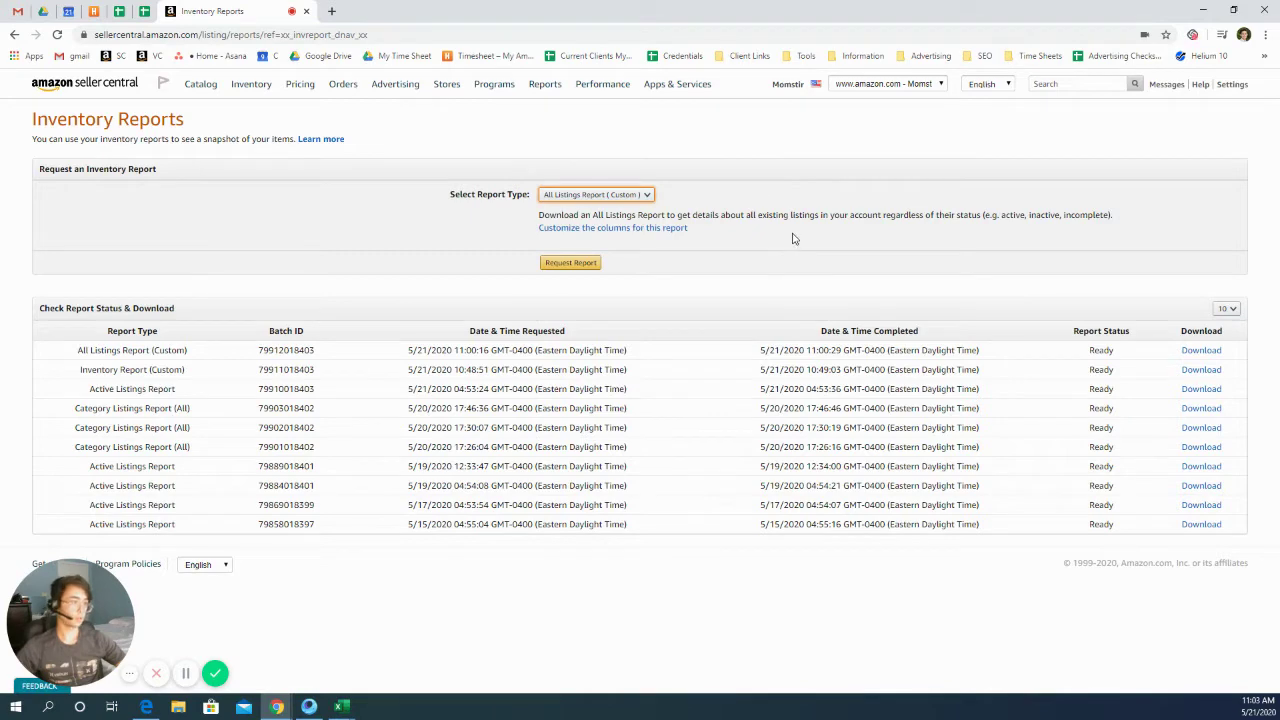
{"action": "left_click", "coordinate": [572, 230]}
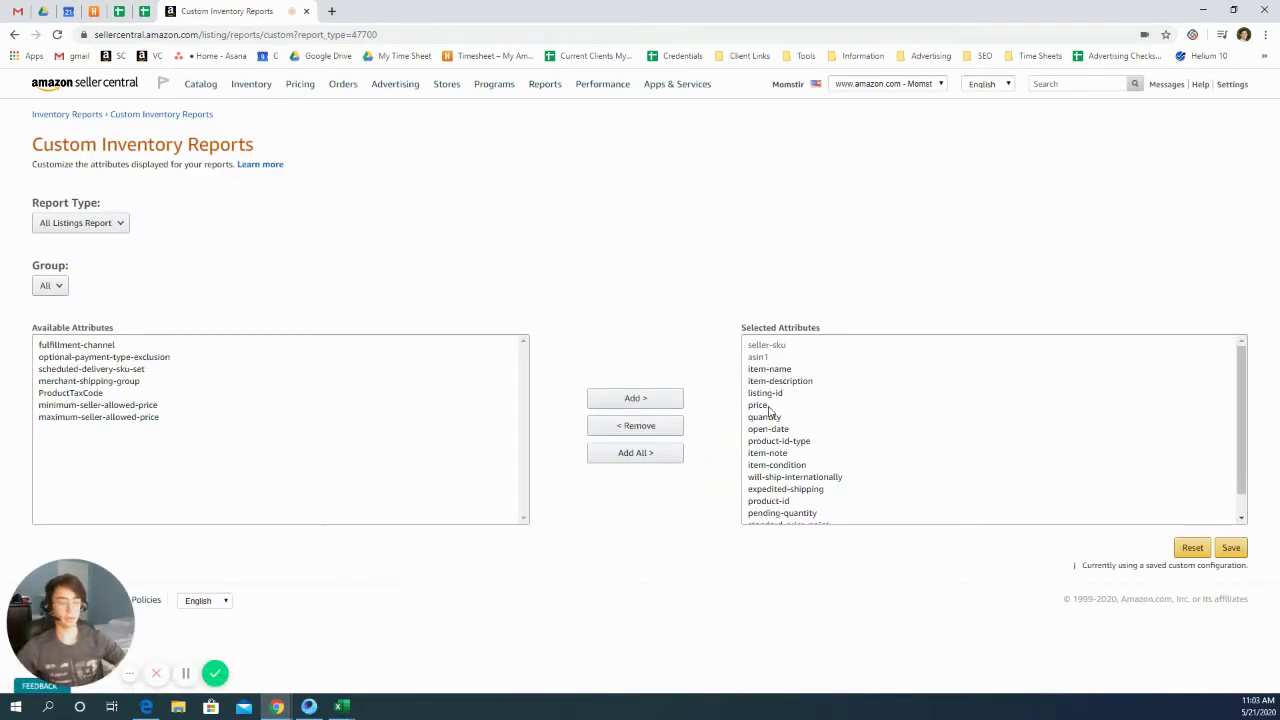
- Remove item-condition, item-note and will-ship-internationally from the report's selected attributes
{"action": "left_click", "coordinate": [777, 370]}
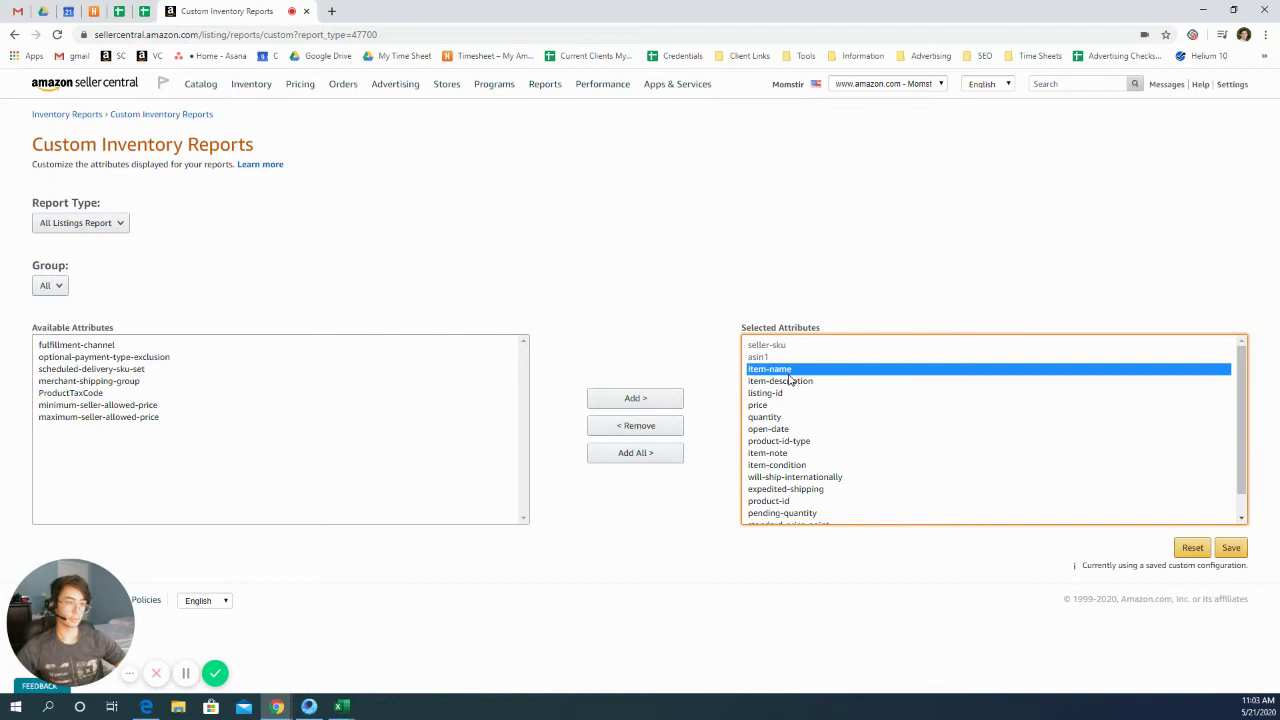
{"action": "left_click", "coordinate": [790, 381]}
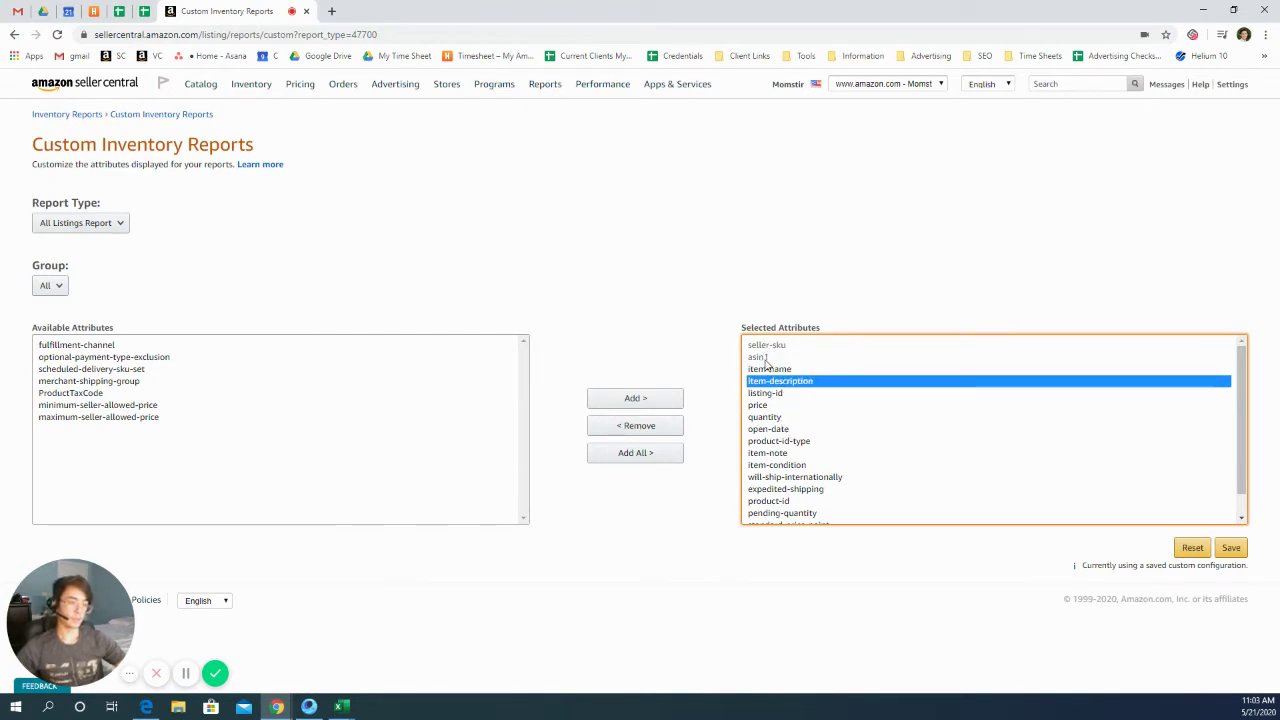
{"action": "scroll", "coordinate": [802, 412], "scroll_direction": "down", "scroll_amount": 2}
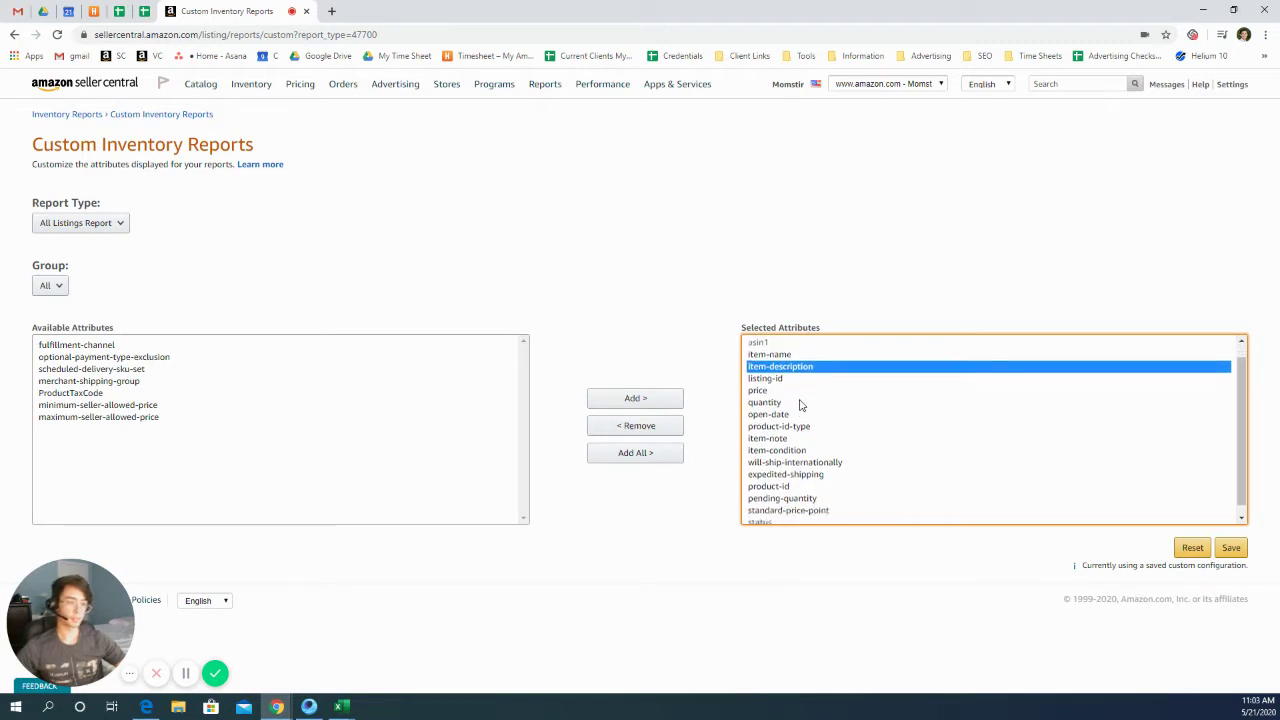
{"action": "left_click_drag", "start_coordinate": [1238, 398], "coordinate": [1238, 392]}
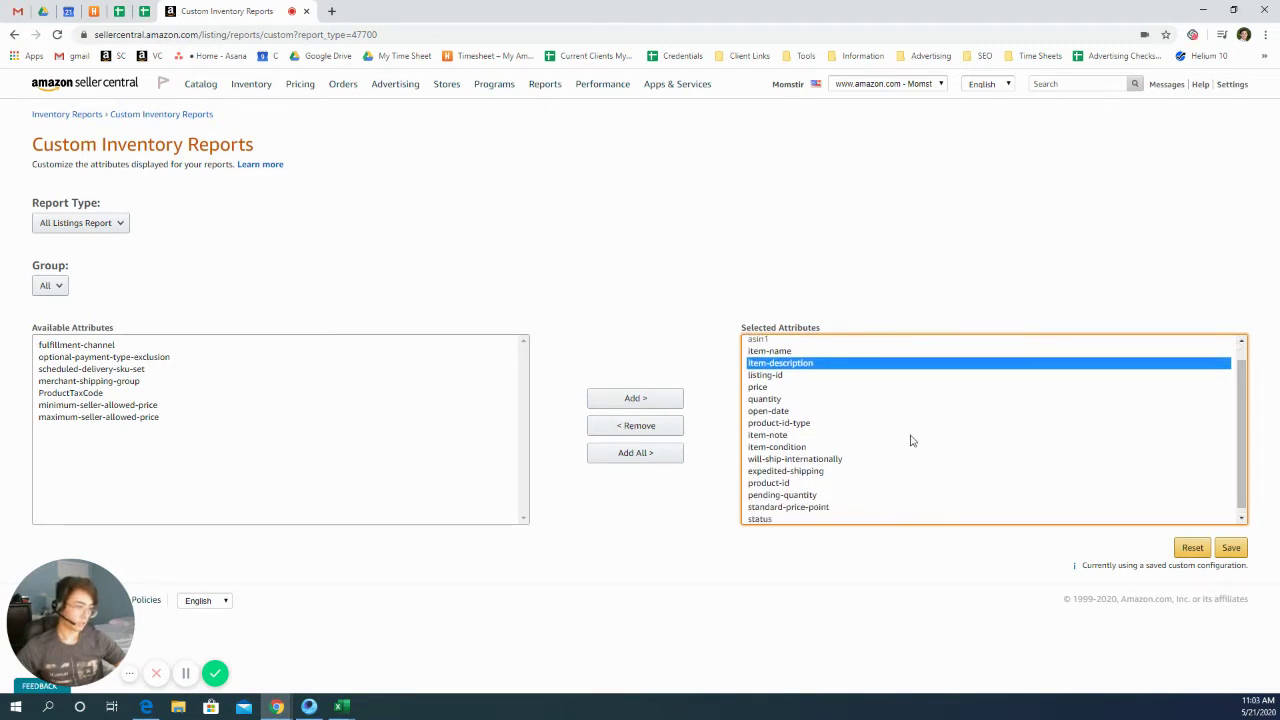
{"action": "left_click", "coordinate": [829, 436]}
{"action": "left_click", "coordinate": [792, 450]}
{"action": "left_click", "coordinate": [634, 404]}
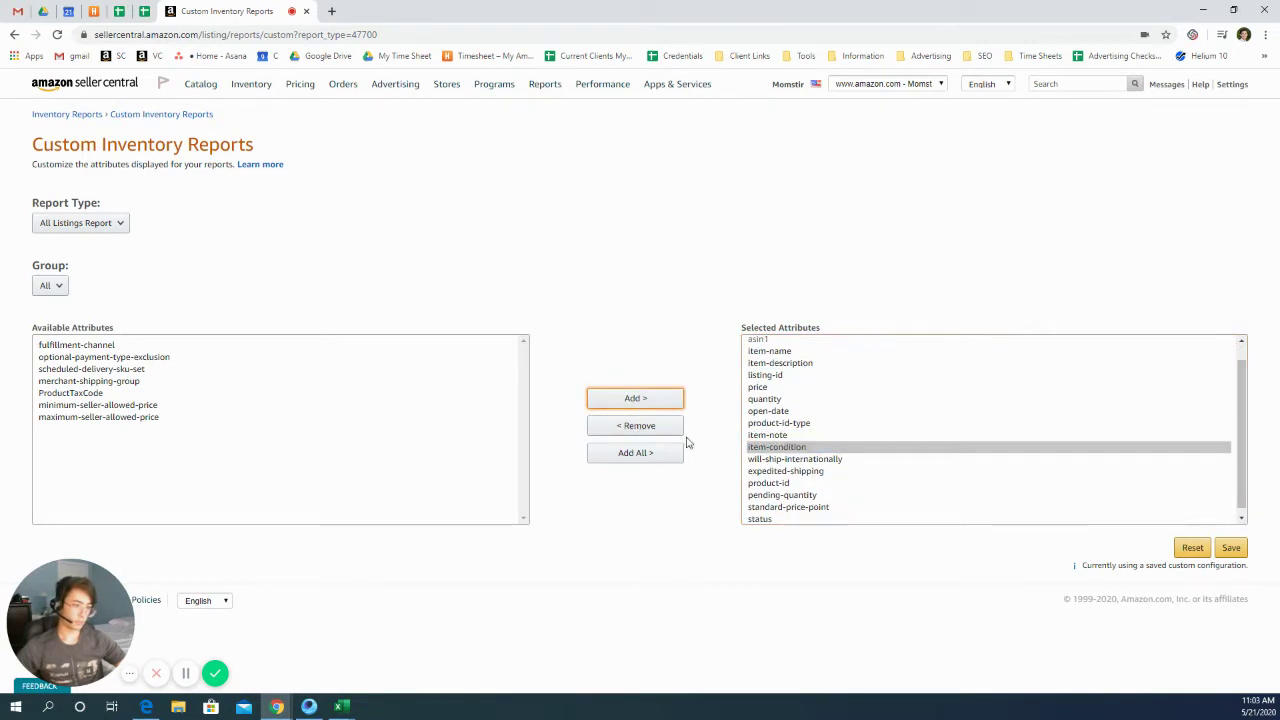
{"action": "left_click", "coordinate": [790, 452]}
{"action": "left_click", "coordinate": [646, 426]}
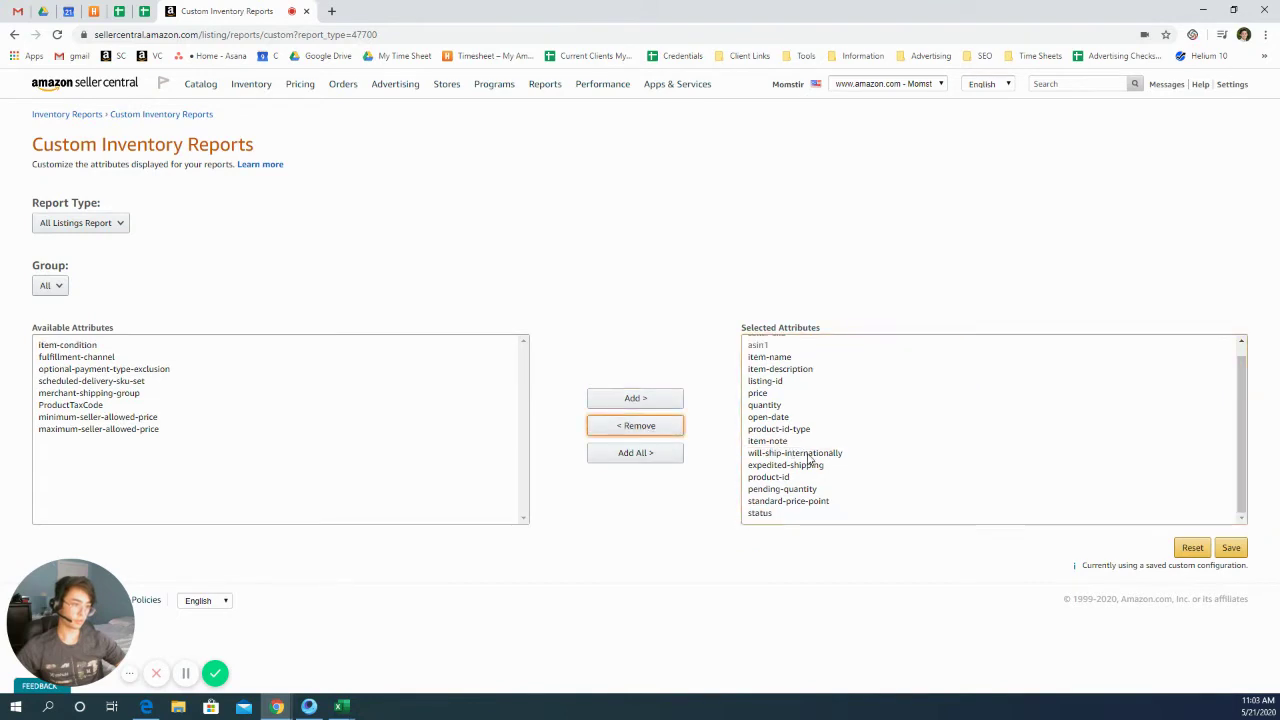
{"action": "left_click", "coordinate": [792, 445]}
{"action": "left_click", "coordinate": [640, 426]}
{"action": "left_click", "coordinate": [768, 452]}
{"action": "left_click", "coordinate": [636, 426]}
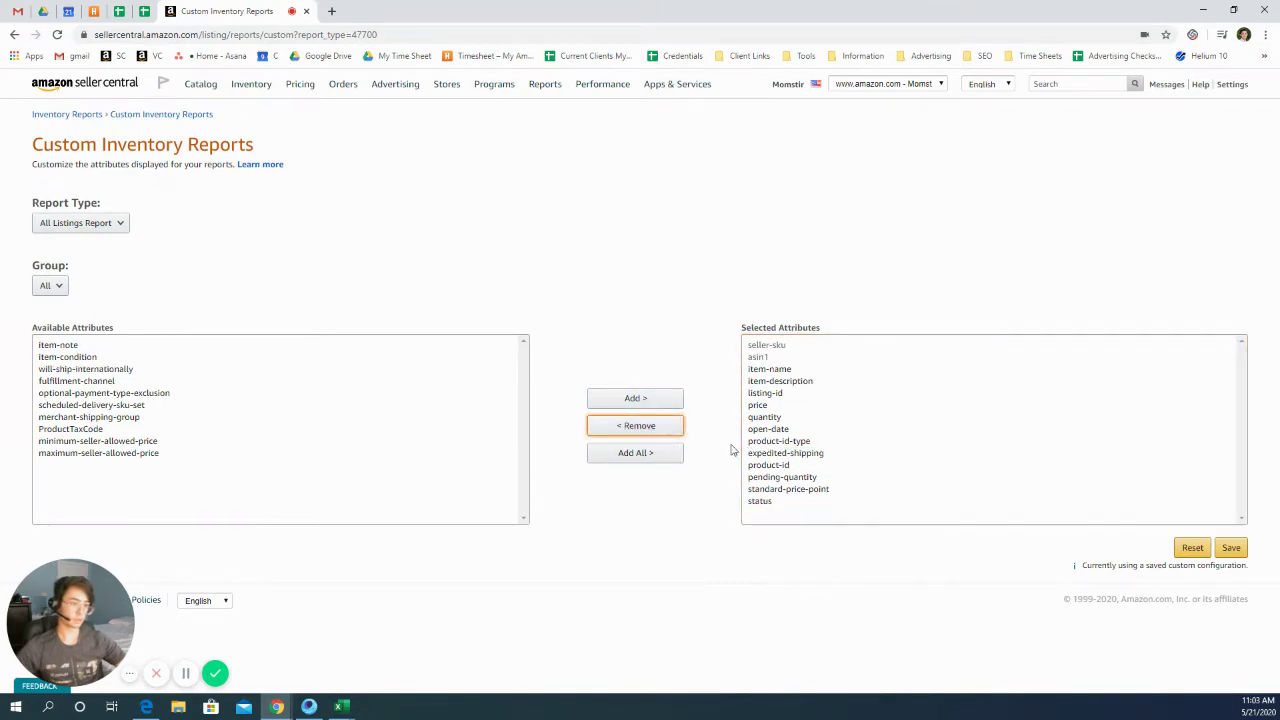
- Remove expedited-shipping, product-id, standard-price-point and status from the report's selected attributes
{"action": "left_click", "coordinate": [790, 453]}
{"action": "left_click", "coordinate": [646, 428]}
{"action": "left_click", "coordinate": [768, 453]}
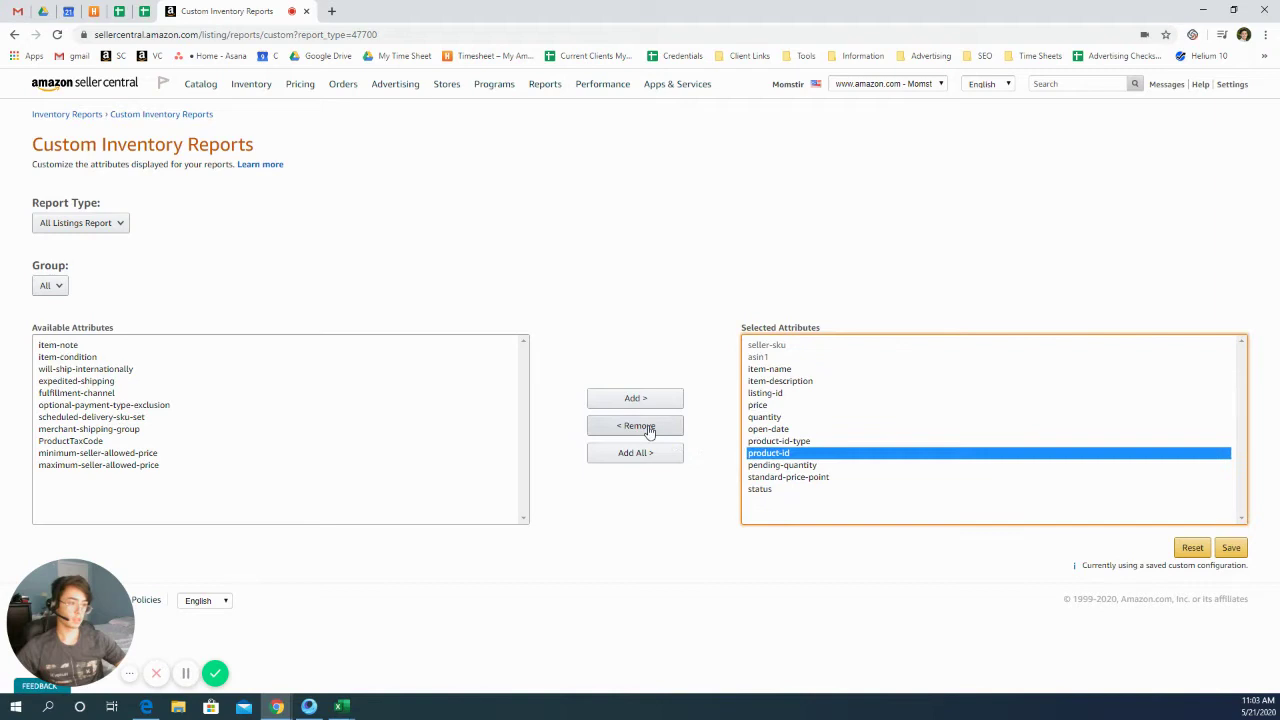
{"action": "left_click", "coordinate": [646, 427]}
{"action": "left_click", "coordinate": [770, 465]}
{"action": "left_click", "coordinate": [658, 427]}
{"action": "left_click", "coordinate": [771, 465]}
{"action": "left_click", "coordinate": [648, 426]}
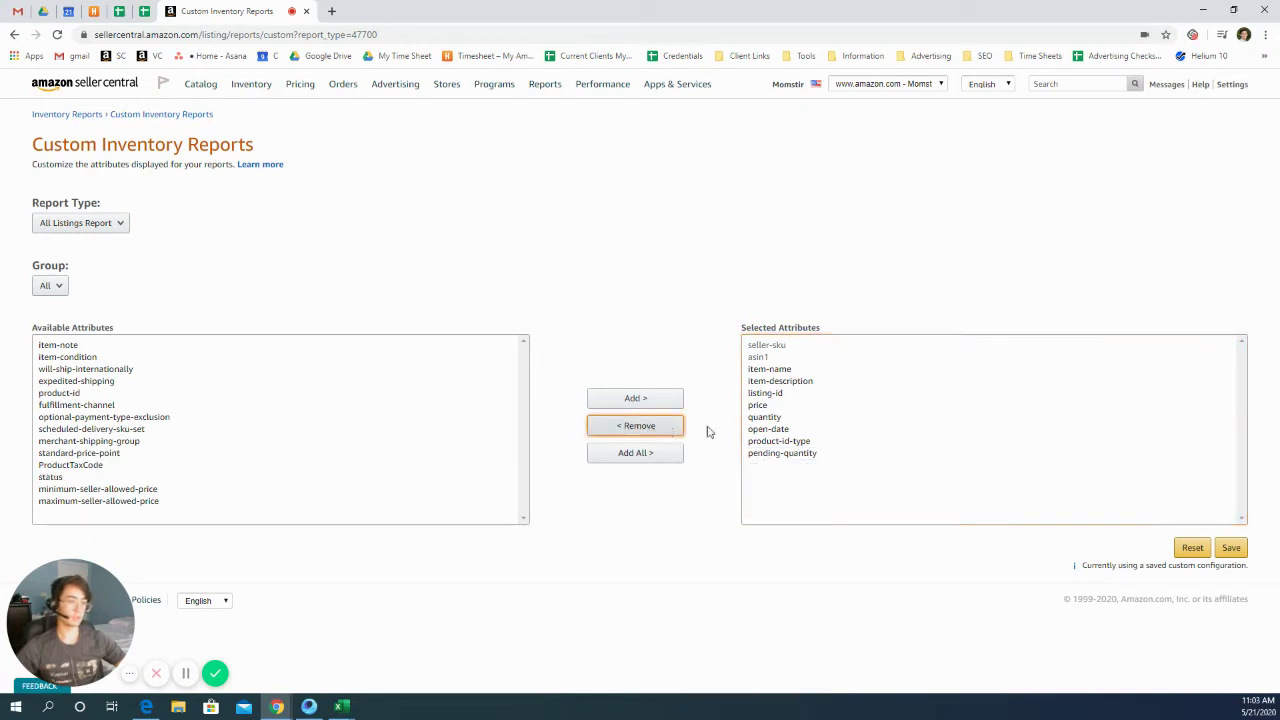
- Remove pending-quantity and product-id-type from the selected attributes
{"action": "left_click", "coordinate": [781, 453]}
{"action": "left_click", "coordinate": [640, 426]}
{"action": "left_click", "coordinate": [741, 440]}
{"action": "left_click", "coordinate": [660, 426]}
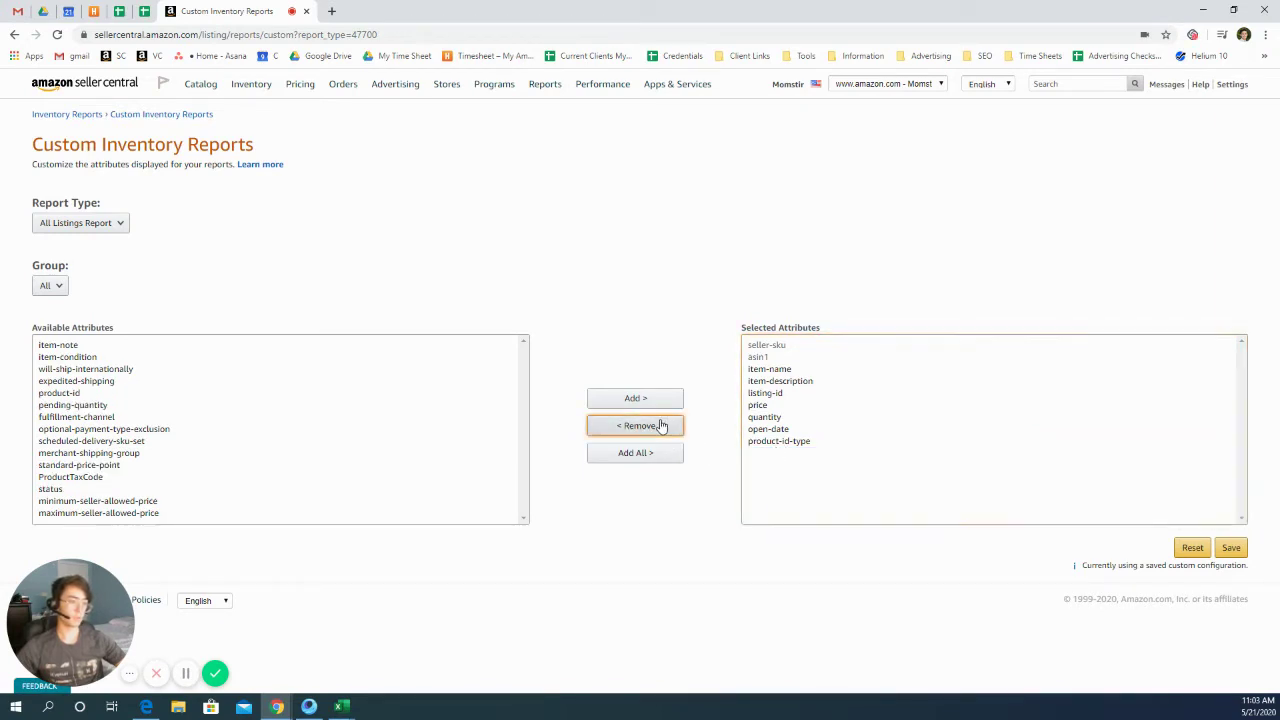
{"action": "left_click", "coordinate": [745, 441]}
{"action": "left_click", "coordinate": [640, 426]}
- Remove open-date, quantity and listing-id from the selected attributes and save the custom report settings
{"action": "left_click", "coordinate": [747, 431]}
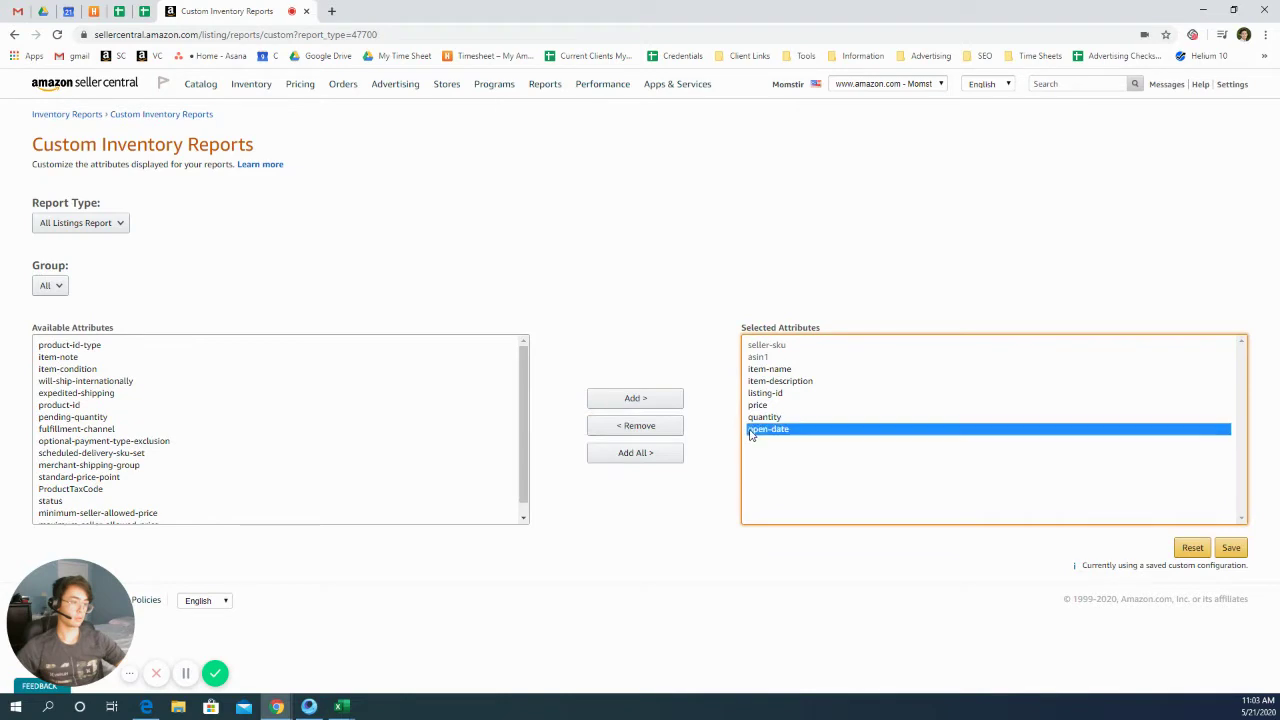
{"action": "left_click", "coordinate": [630, 426]}
{"action": "left_click", "coordinate": [764, 418]}
{"action": "left_click", "coordinate": [640, 426]}
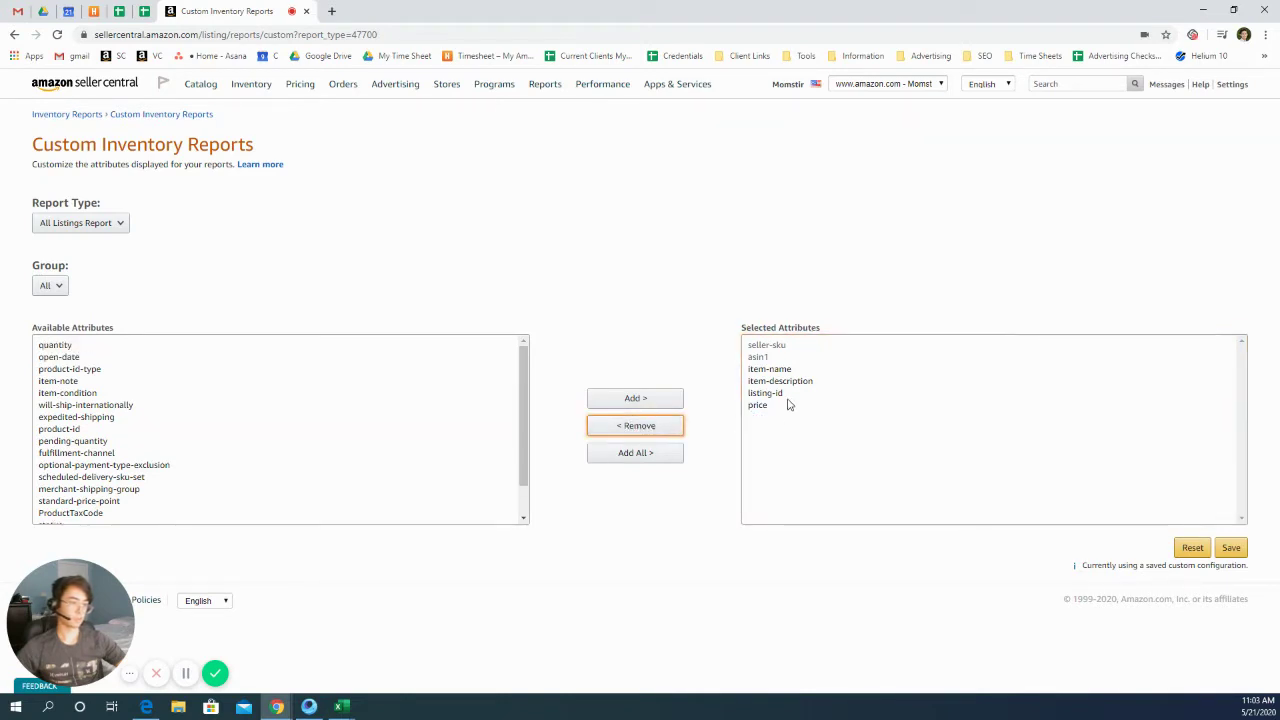
{"action": "left_click", "coordinate": [786, 394]}
{"action": "left_click", "coordinate": [635, 426]}
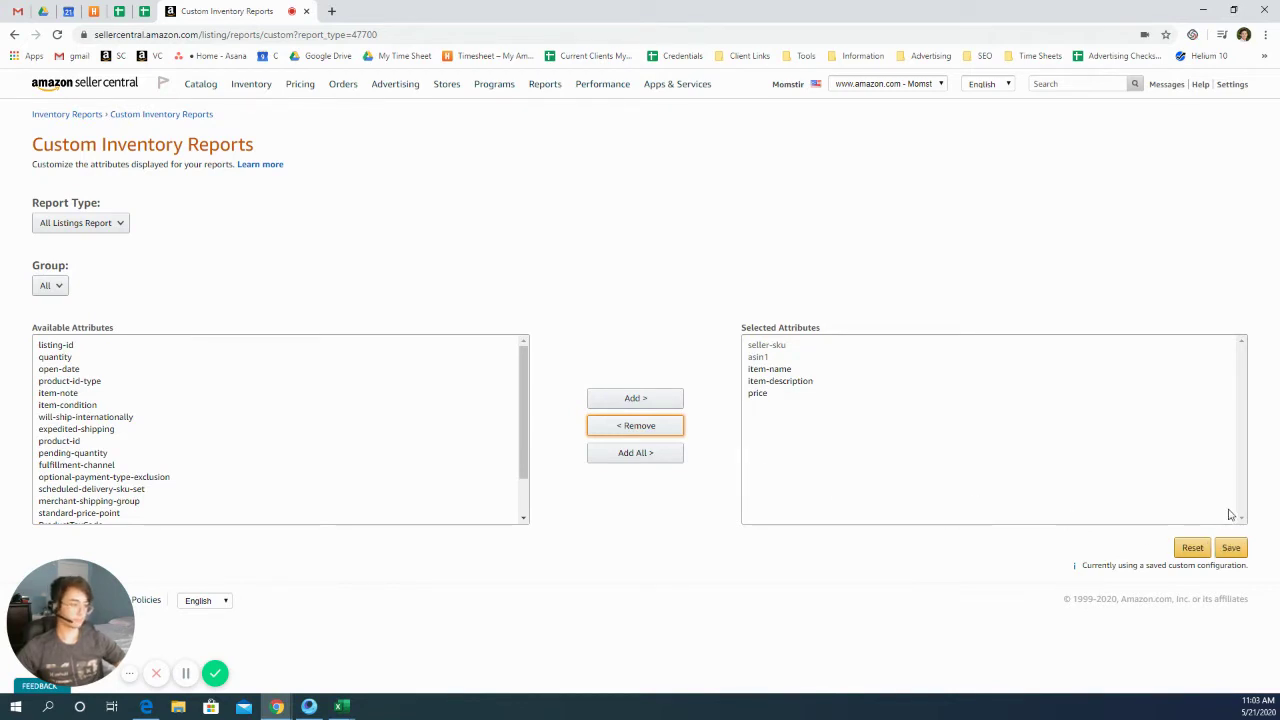
{"action": "left_click", "coordinate": [1231, 548]}
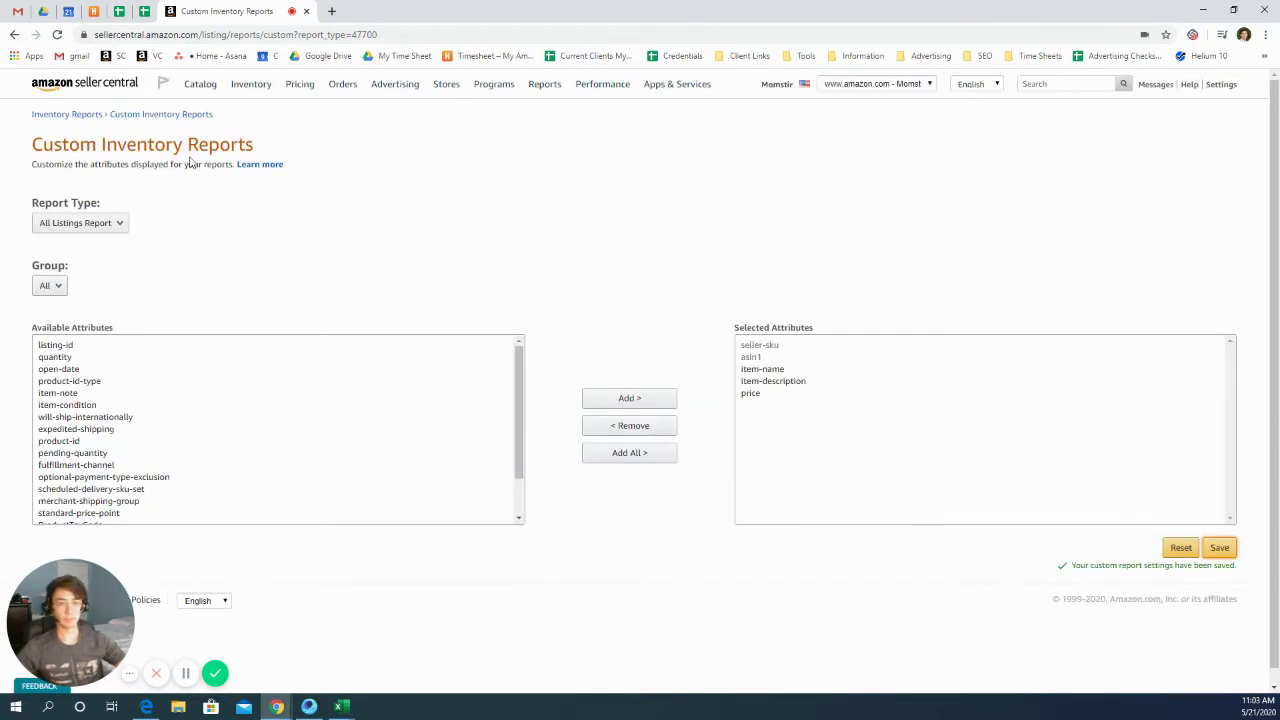
- Return to Inventory Reports and request a new All Listings Report (Custom)
{"action": "left_click", "coordinate": [66, 115]}
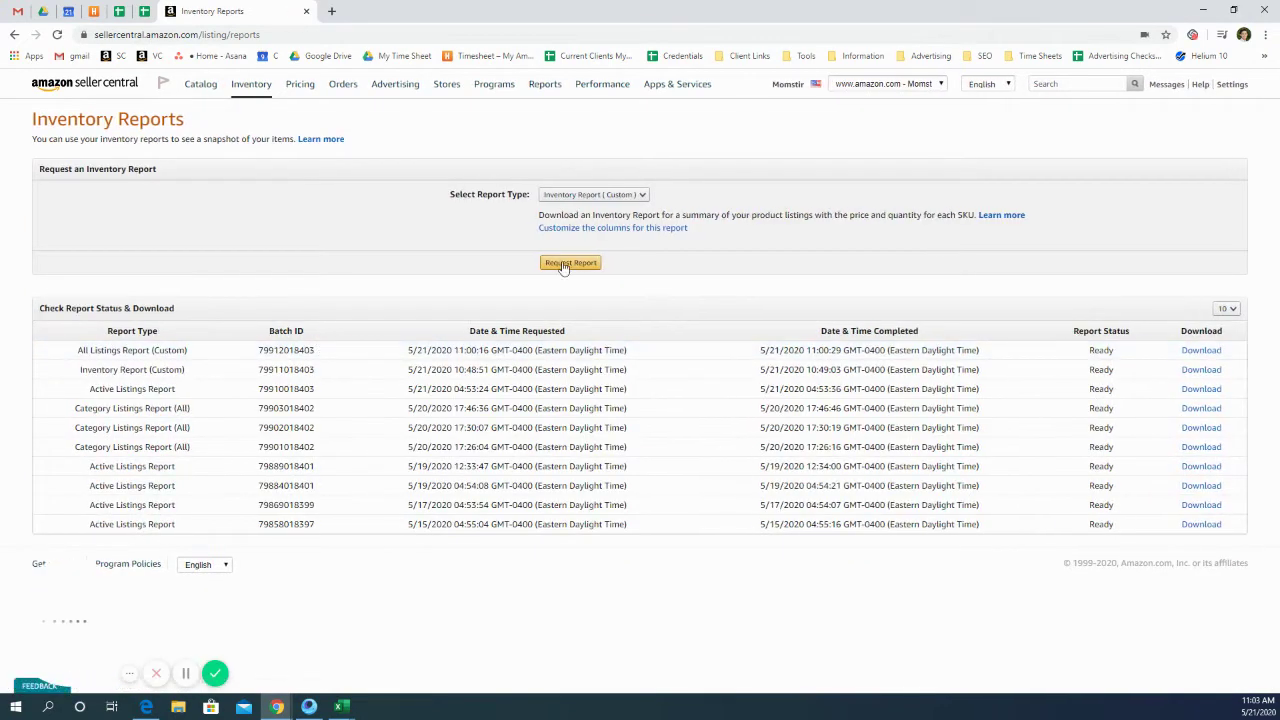
{"action": "left_click", "coordinate": [588, 196]}
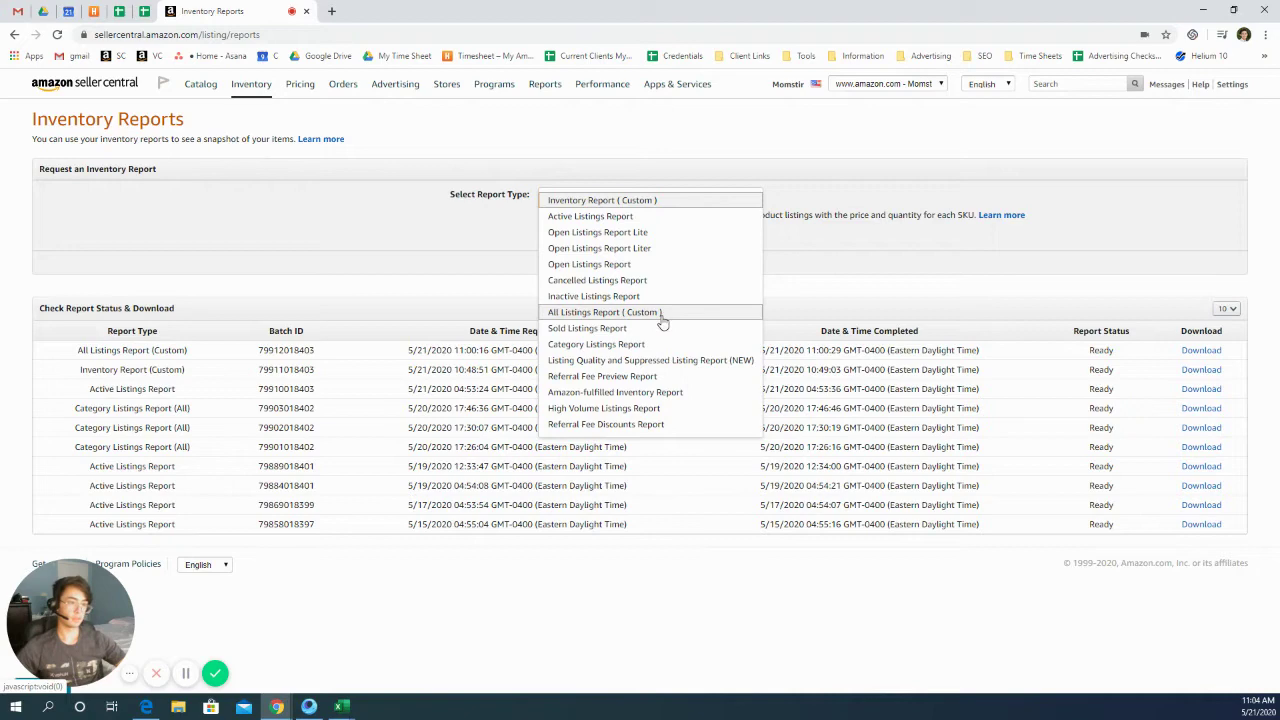
{"action": "left_click", "coordinate": [684, 314]}
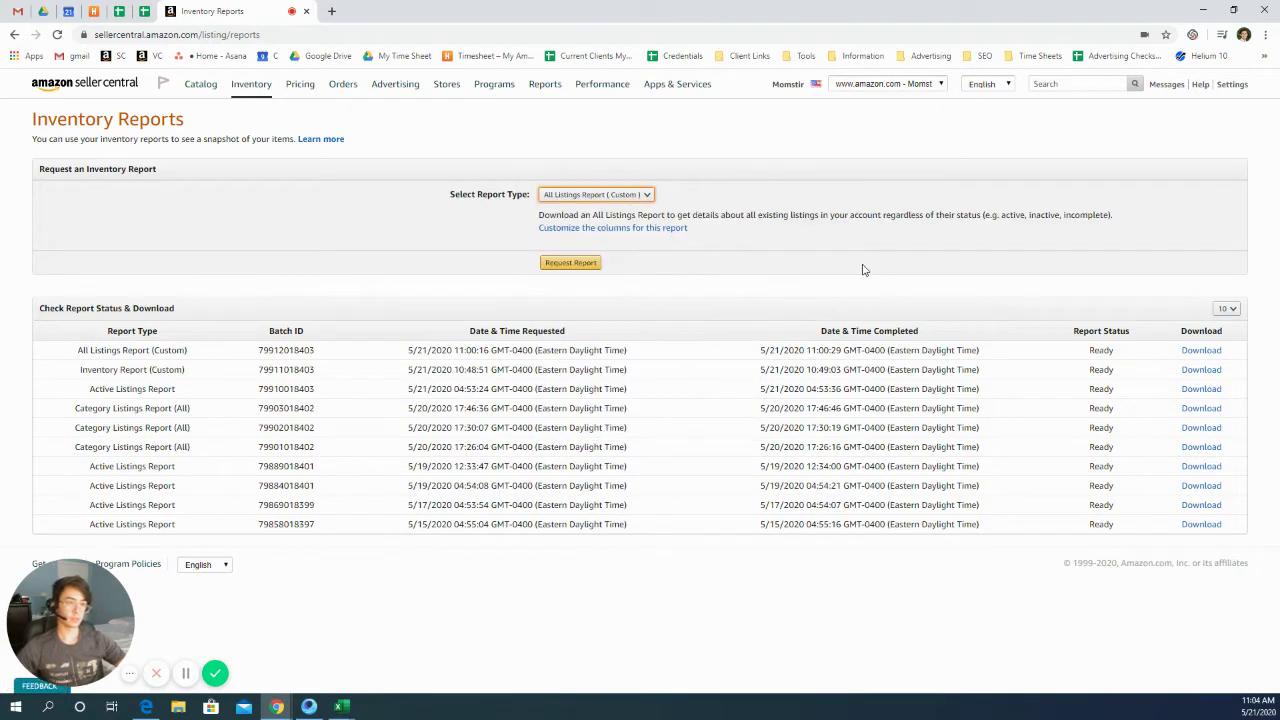
{"action": "left_click", "coordinate": [570, 263]}
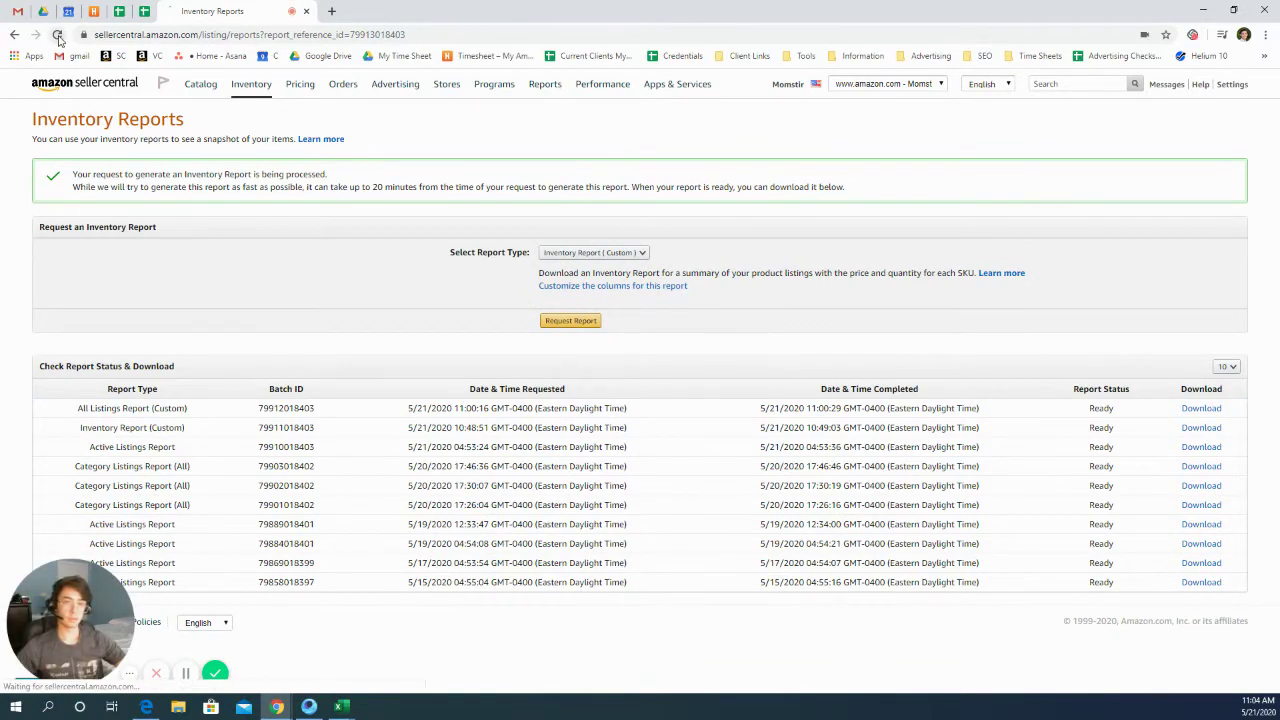
- Refresh the report list until the newest All Listings Report (Custom) is ready and download it
{"action": "key", "text": "F5"}
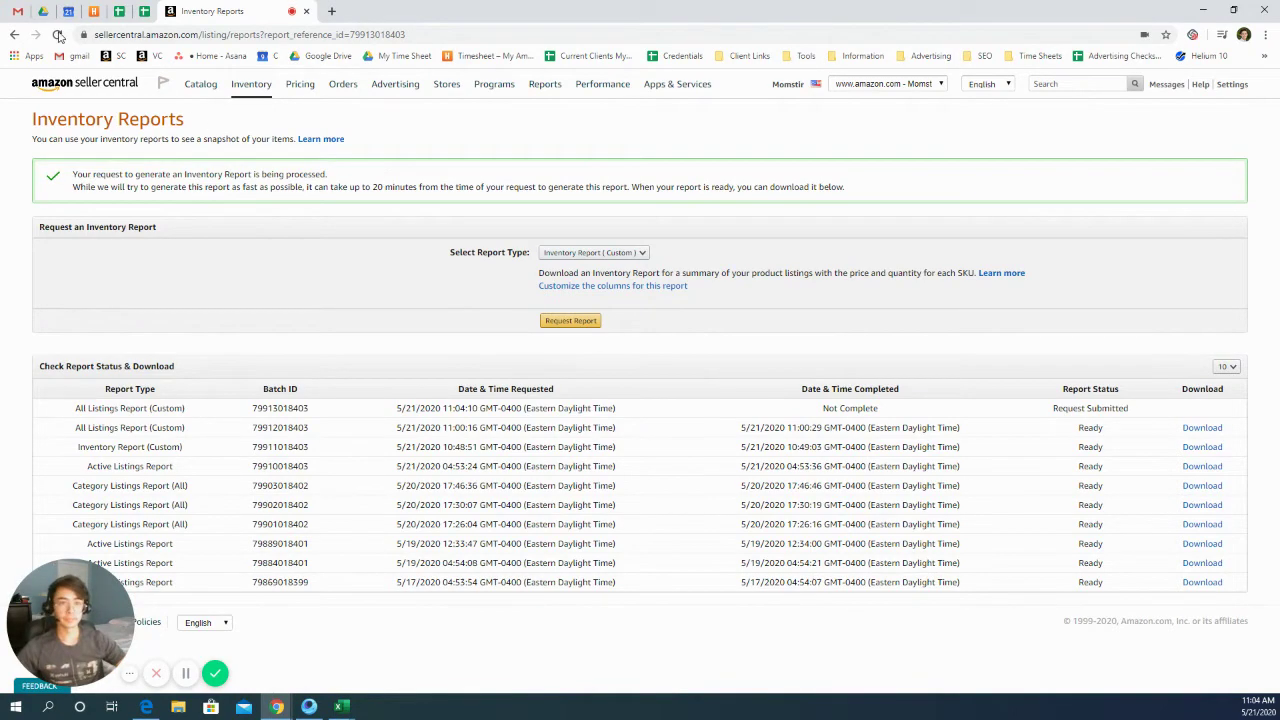
{"action": "left_click", "coordinate": [59, 35]}
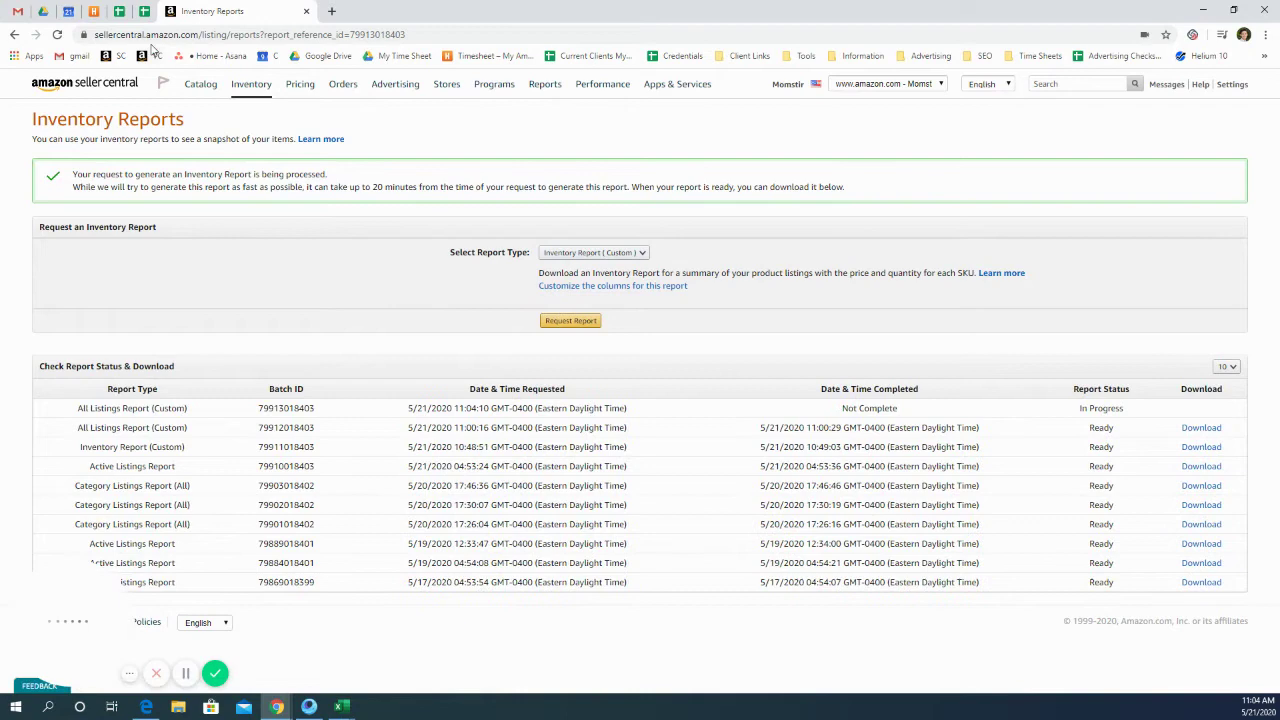
{"action": "left_click", "coordinate": [58, 37]}
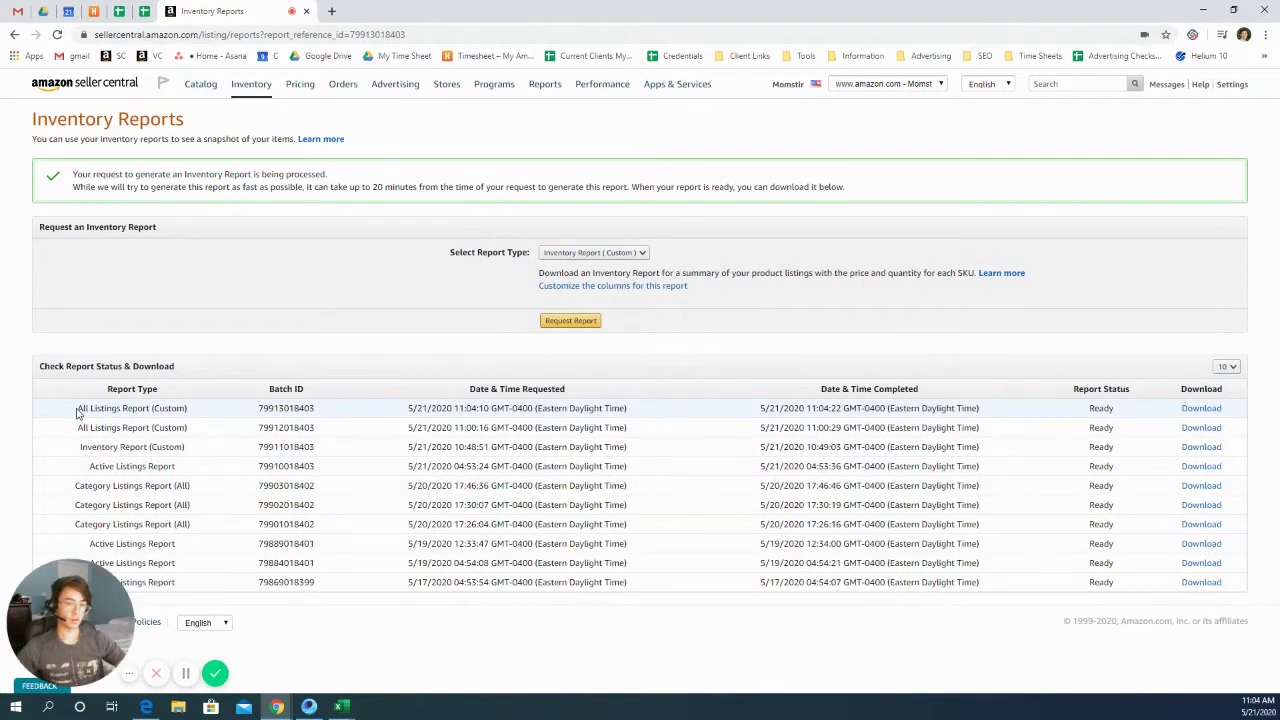
{"action": "left_click", "coordinate": [1215, 410]}
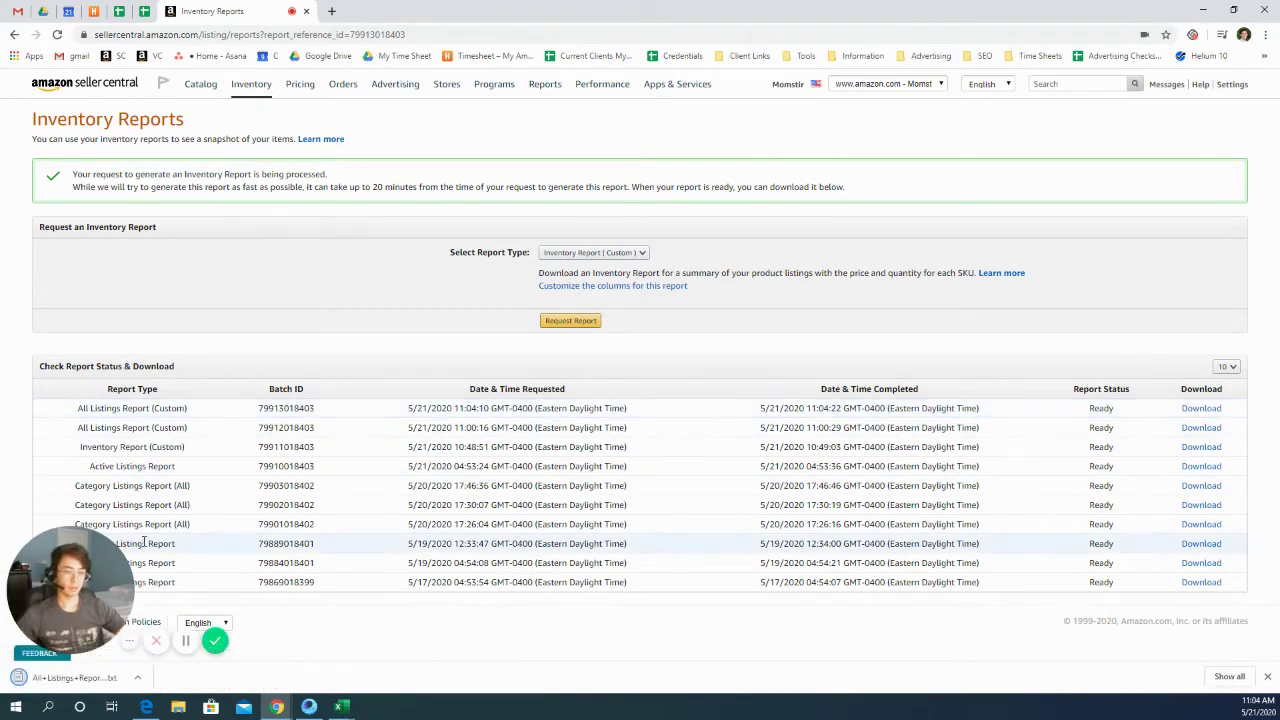
- Copy the full text of the downloaded All Listings Report and paste it into Sheet1 of the blank Excel workbook Book1, starting at A1
{"action": "left_click", "coordinate": [65, 677]}
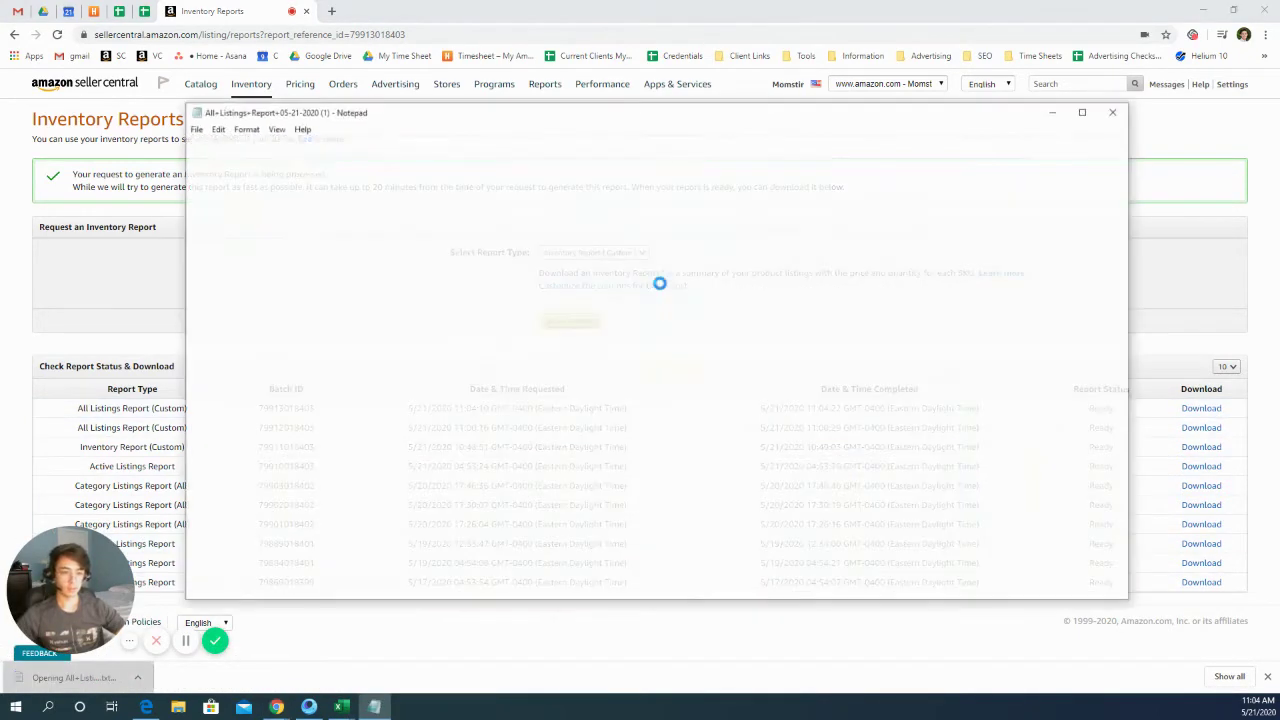
{"action": "key", "text": "ctrl+a"}
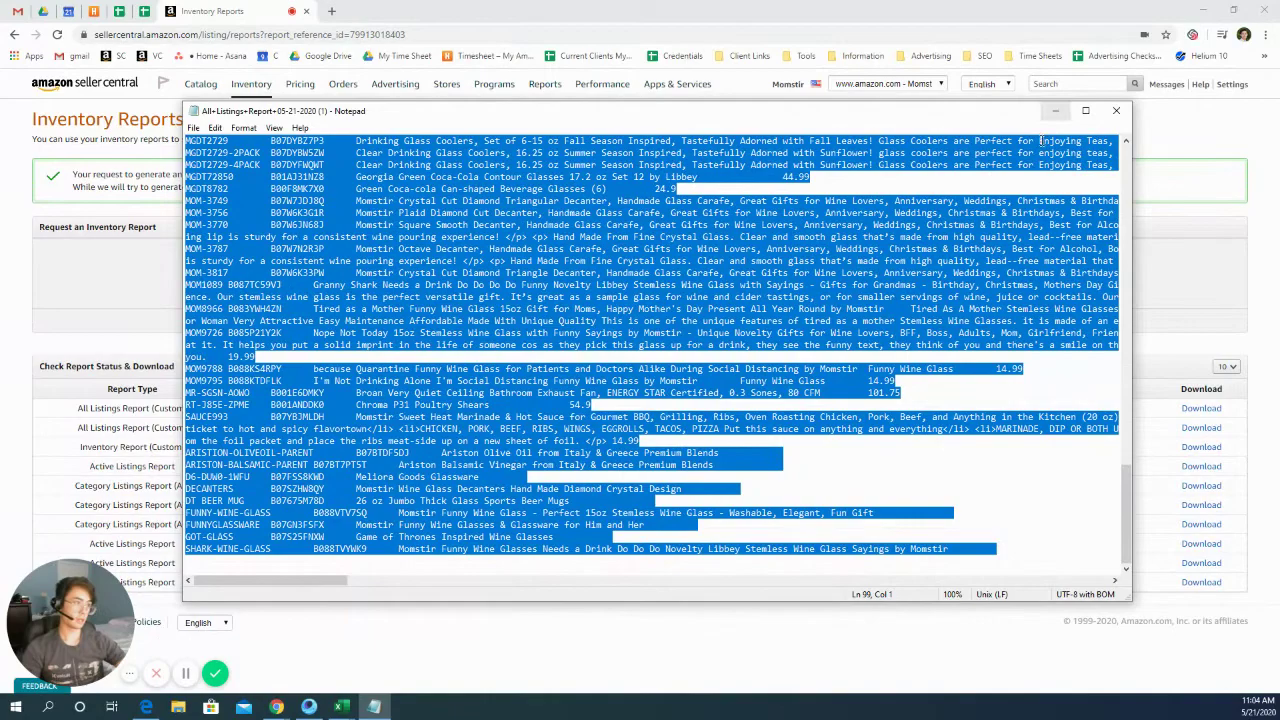
{"action": "left_click", "coordinate": [1055, 110]}
{"action": "mouse_move", "coordinate": [340, 707]}
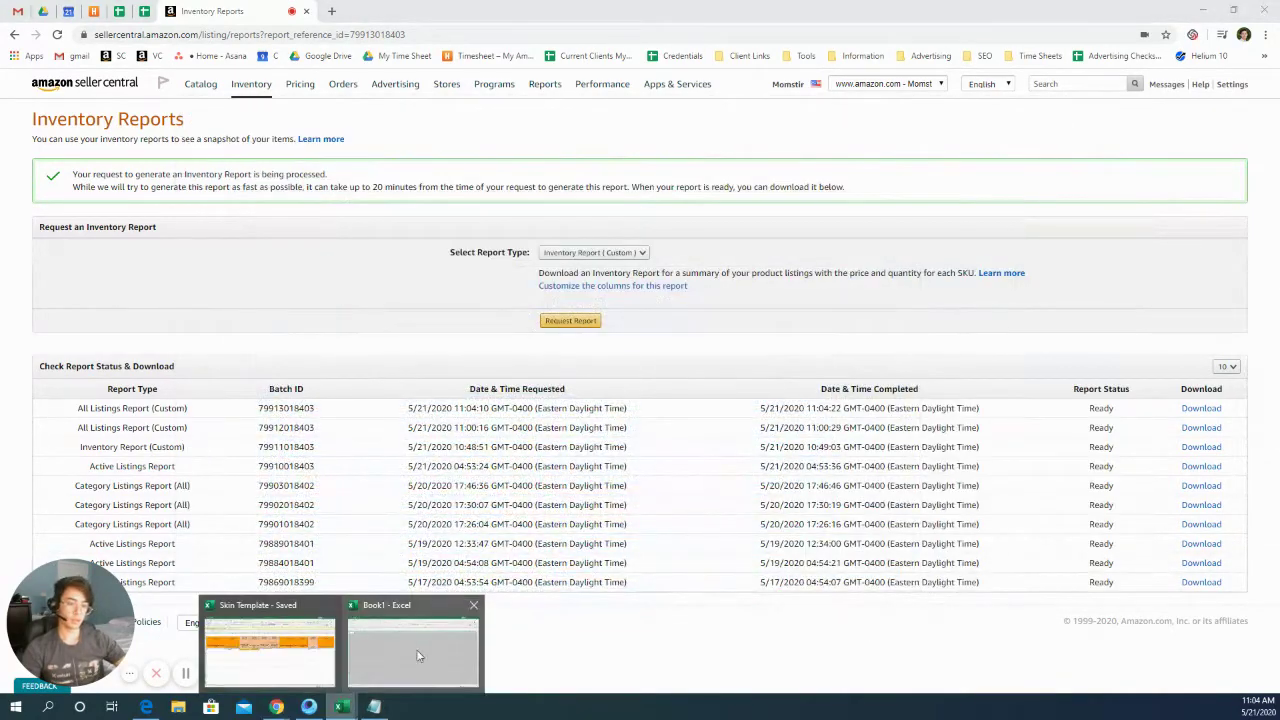
{"action": "left_click", "coordinate": [421, 653]}
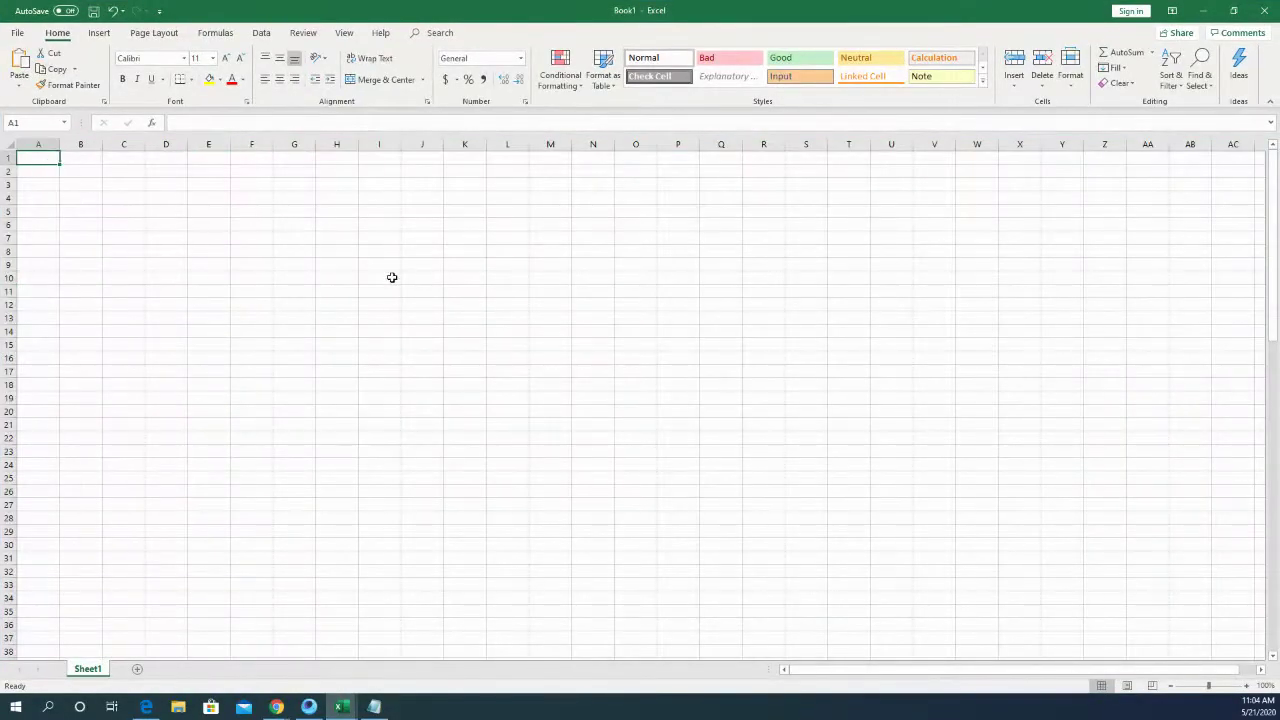
{"action": "key", "text": "ctrl+v"}
- Examine the pasted listing data across the seller-sku, asin1, item-name, item-description and price columns
{"action": "left_click", "coordinate": [178, 331]}
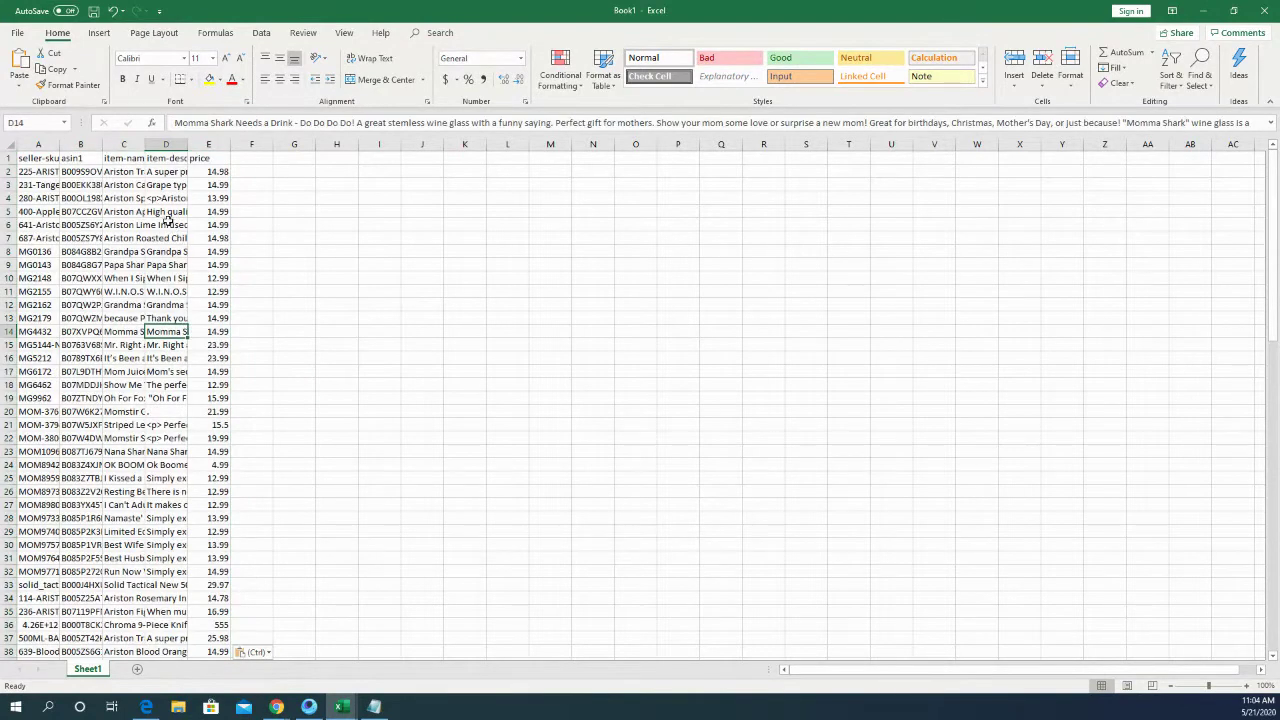
{"action": "left_click", "coordinate": [167, 222]}
{"action": "key", "text": "Left"}
{"action": "key", "text": "Left"}
{"action": "key", "text": "Left"}
{"action": "key", "text": "Up"}
{"action": "key", "text": "Up"}
{"action": "key", "text": "Up"}
{"action": "key", "text": "Up"}
{"action": "key", "text": "Up"}
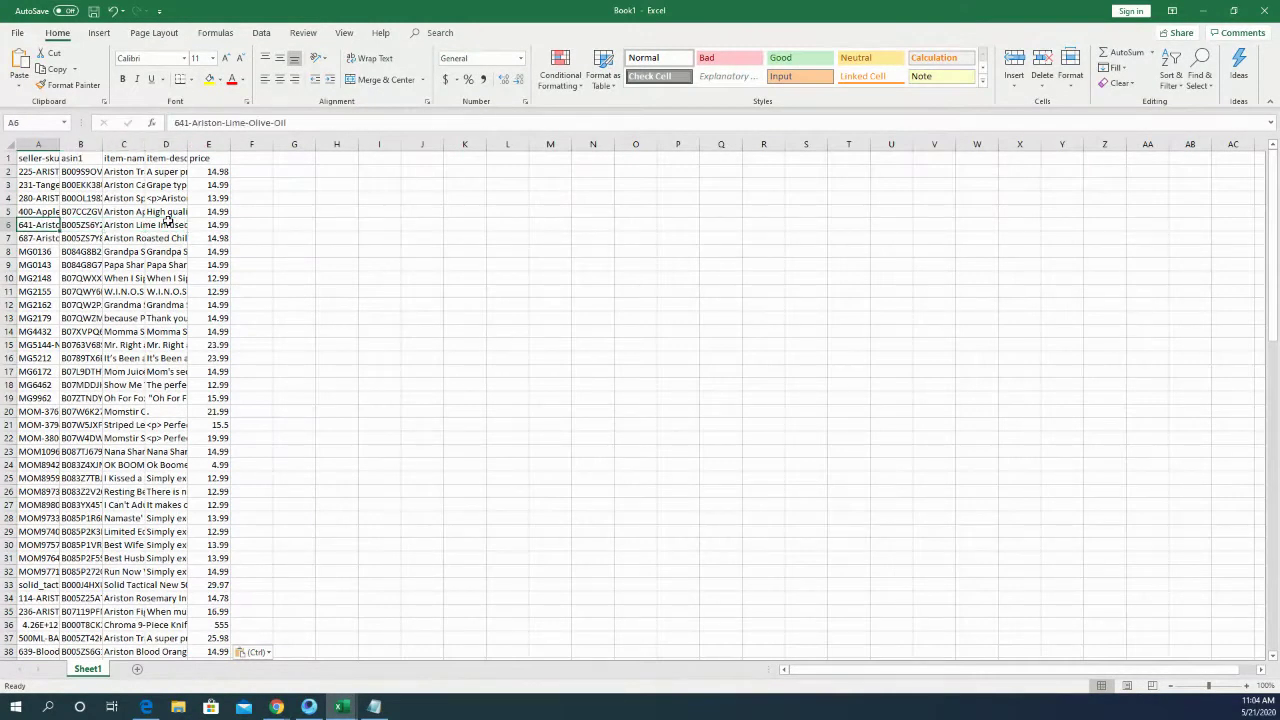
{"action": "key", "text": "Down"}
{"action": "key", "text": "Right"}
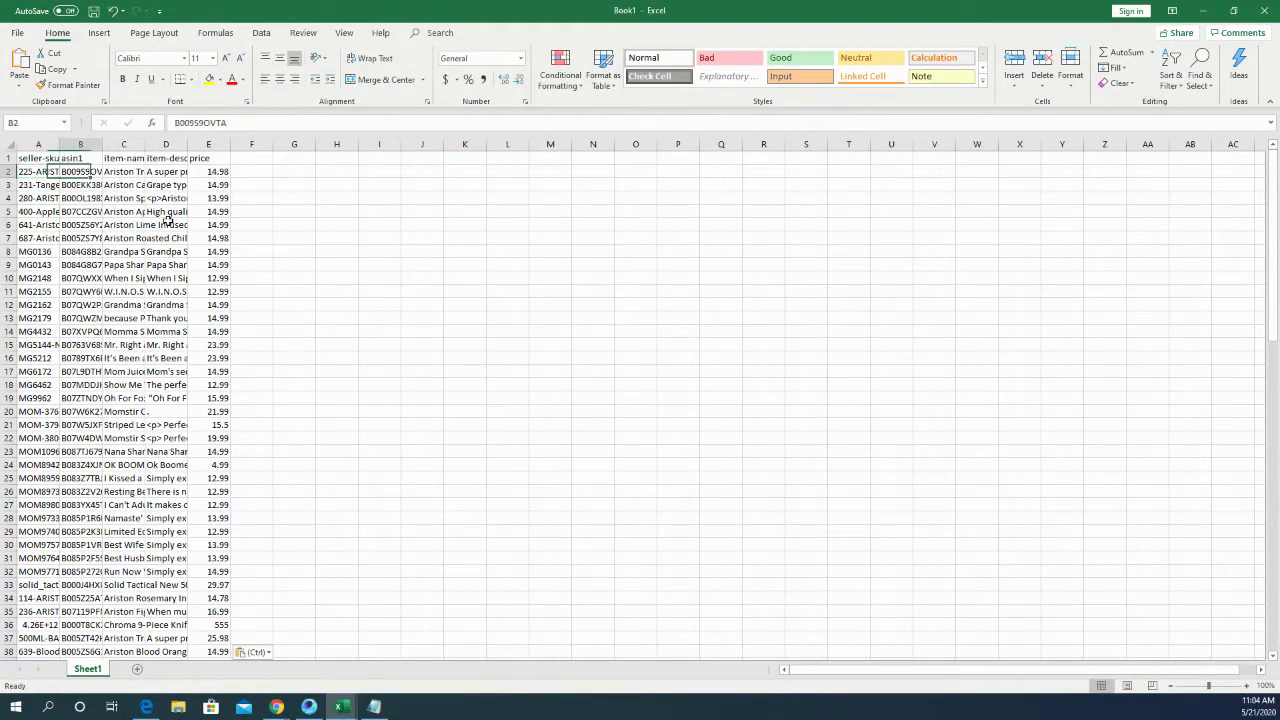
{"action": "key", "text": "Right"}
{"action": "key", "text": "Right"}
{"action": "key", "text": "Right"}
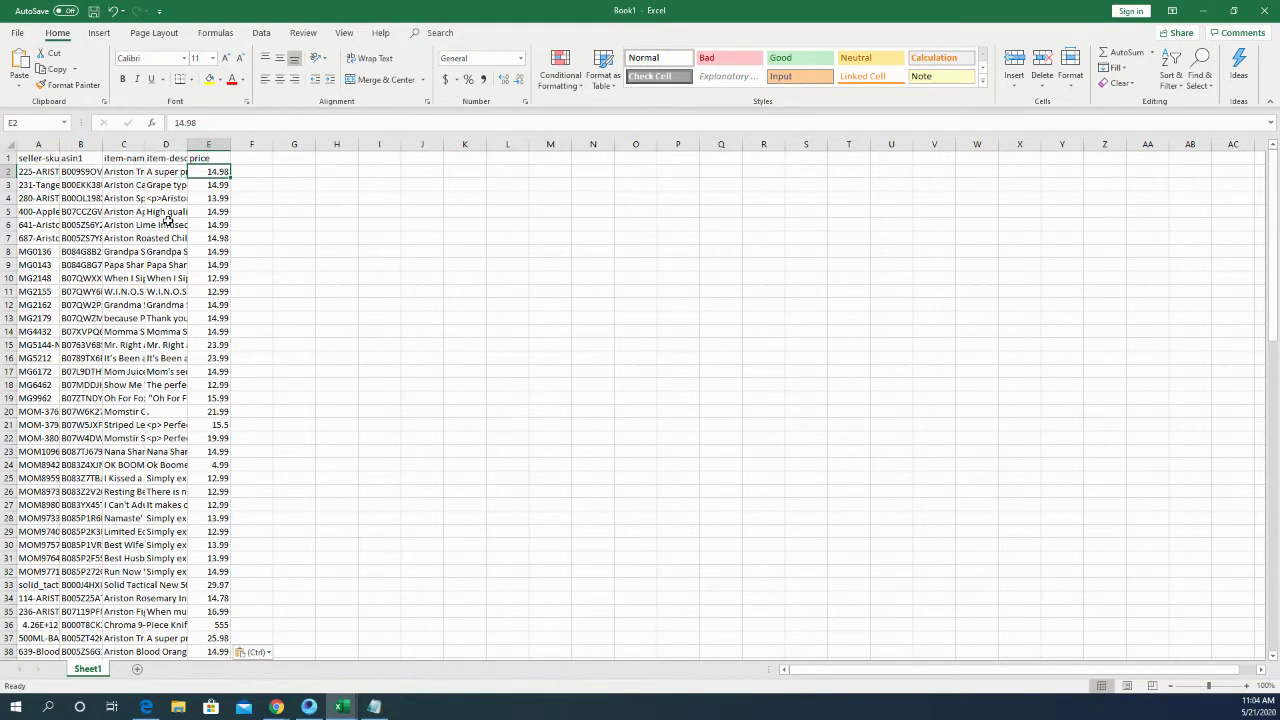
- Compare the seller-sku and asin1 values in the first listing rows and review the asin1 column through the rest of the list
{"action": "key", "text": "Right"}
{"action": "key", "text": "Left"}
{"action": "key", "text": "Left"}
{"action": "key", "text": "Left"}
{"action": "key", "text": "Left"}
{"action": "key", "text": "Left"}
{"action": "key", "text": "Right"}
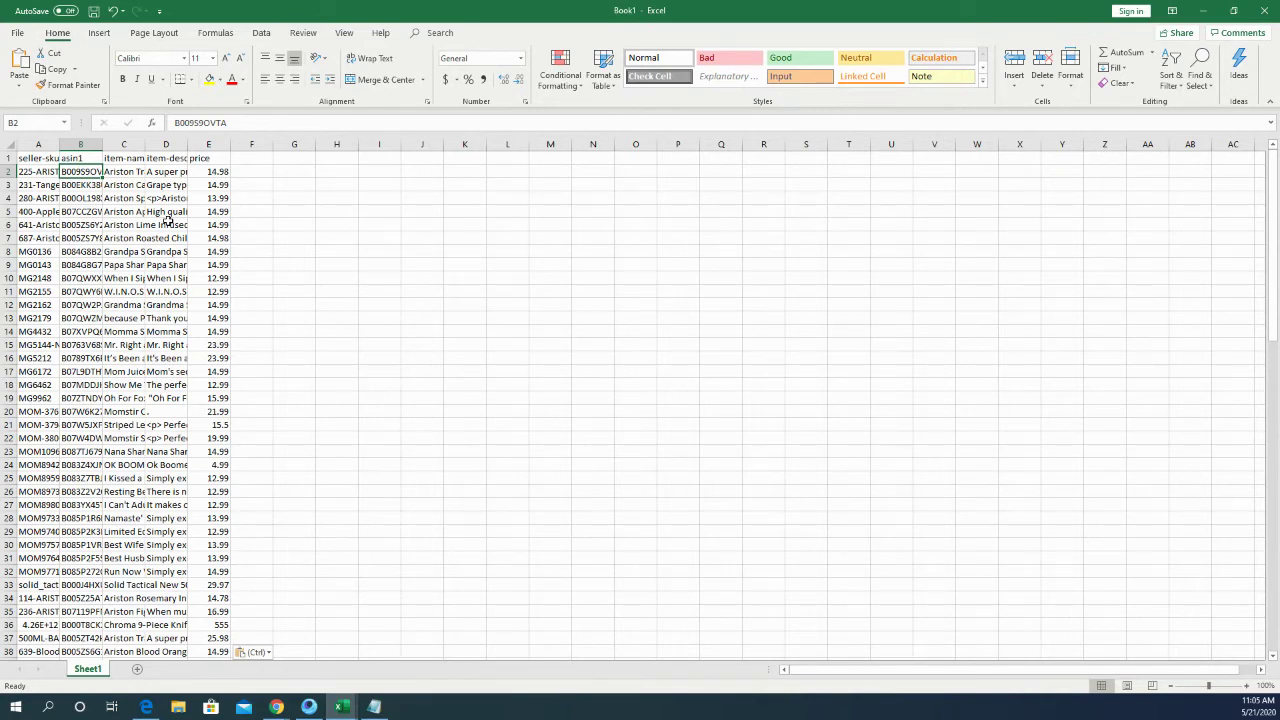
{"action": "key", "text": "Down"}
{"action": "key", "text": "Down"}
{"action": "key", "text": "Up"}
{"action": "key", "text": "Up"}
{"action": "key", "text": "Left"}
{"action": "key", "text": "Right"}
{"action": "key", "text": "Left"}
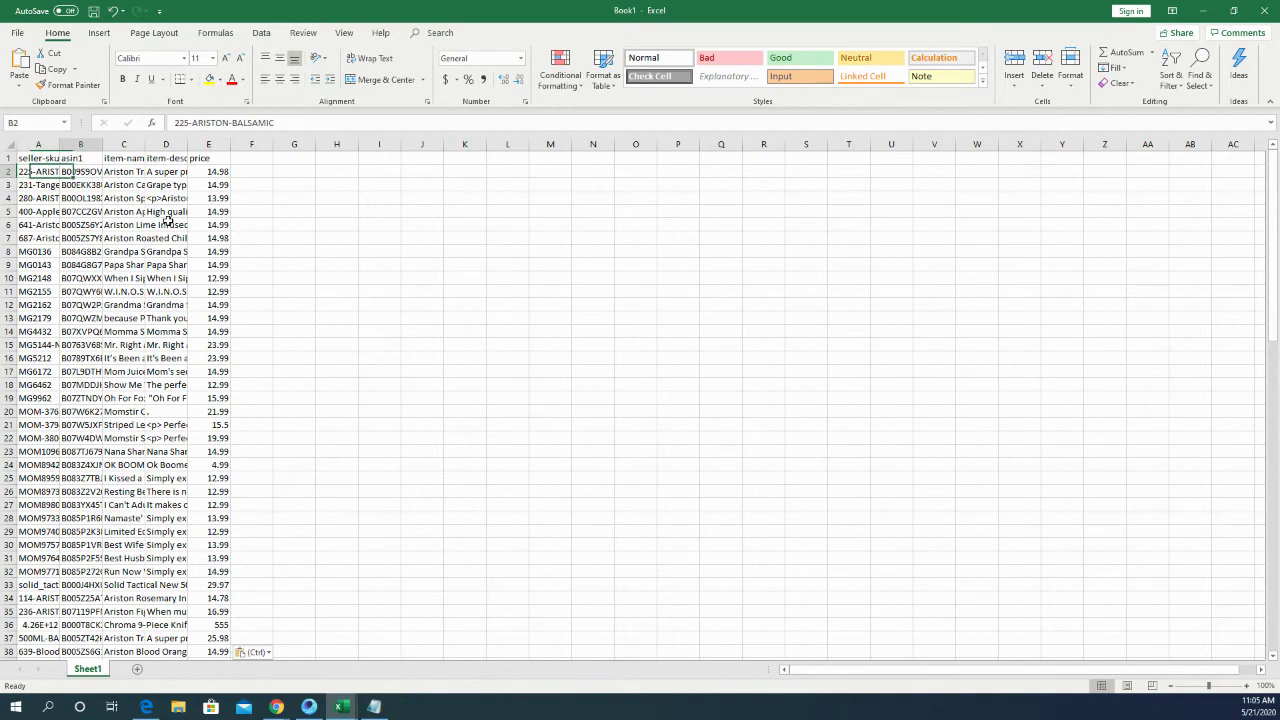
{"action": "key", "text": "Right"}
{"action": "key", "text": "Down"}
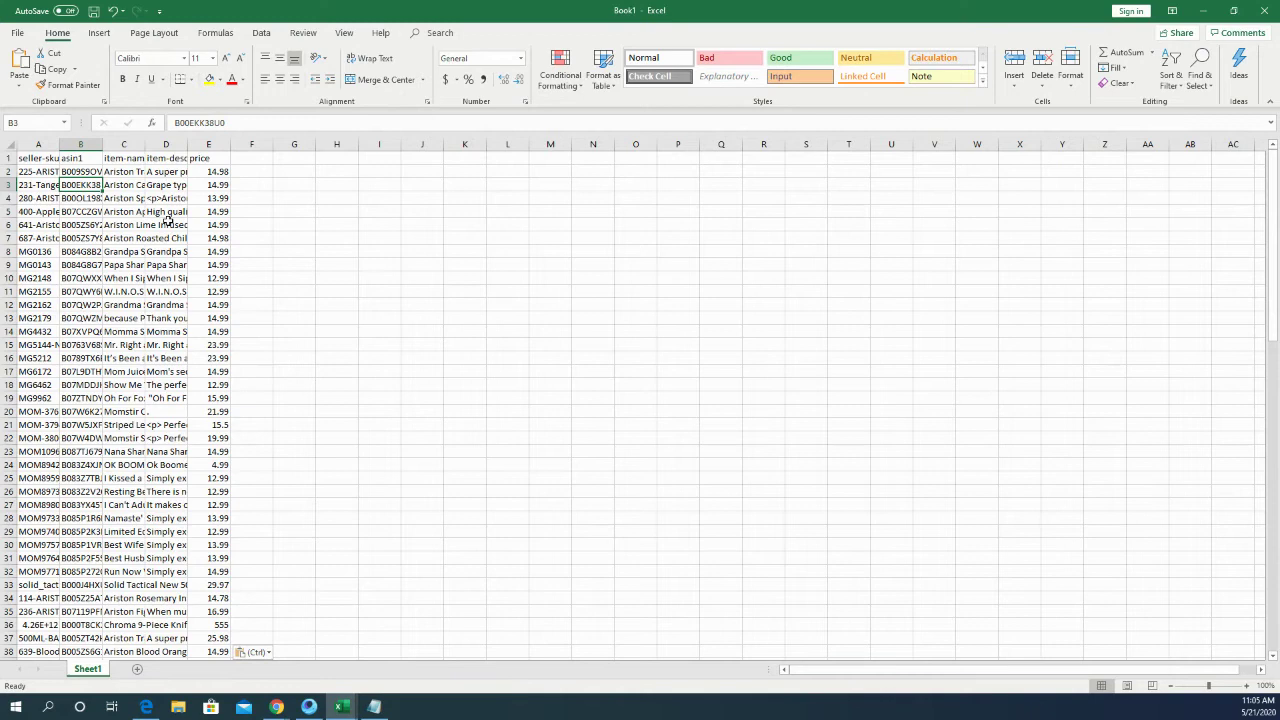
{"action": "key", "text": "Up"}
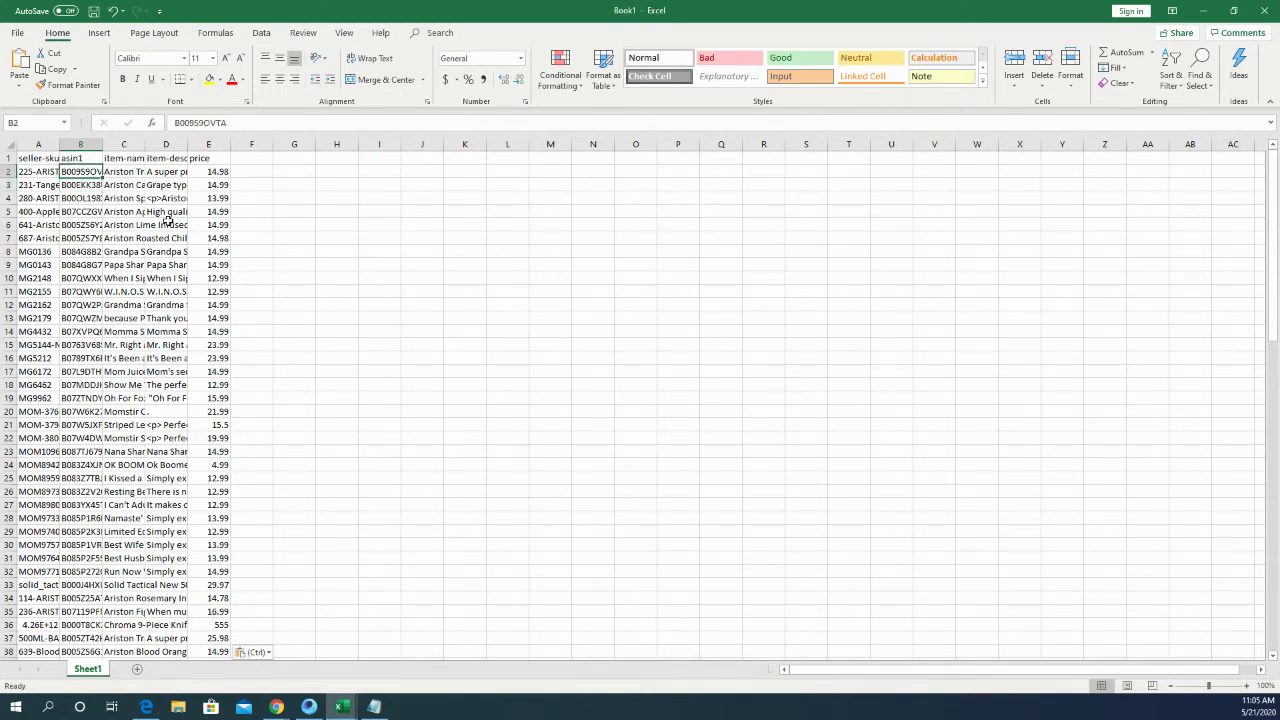
{"action": "key", "text": "Down"}
{"action": "key", "text": "Up"}
{"action": "scroll", "coordinate": [120, 262], "scroll_direction": "down", "scroll_amount": 19}
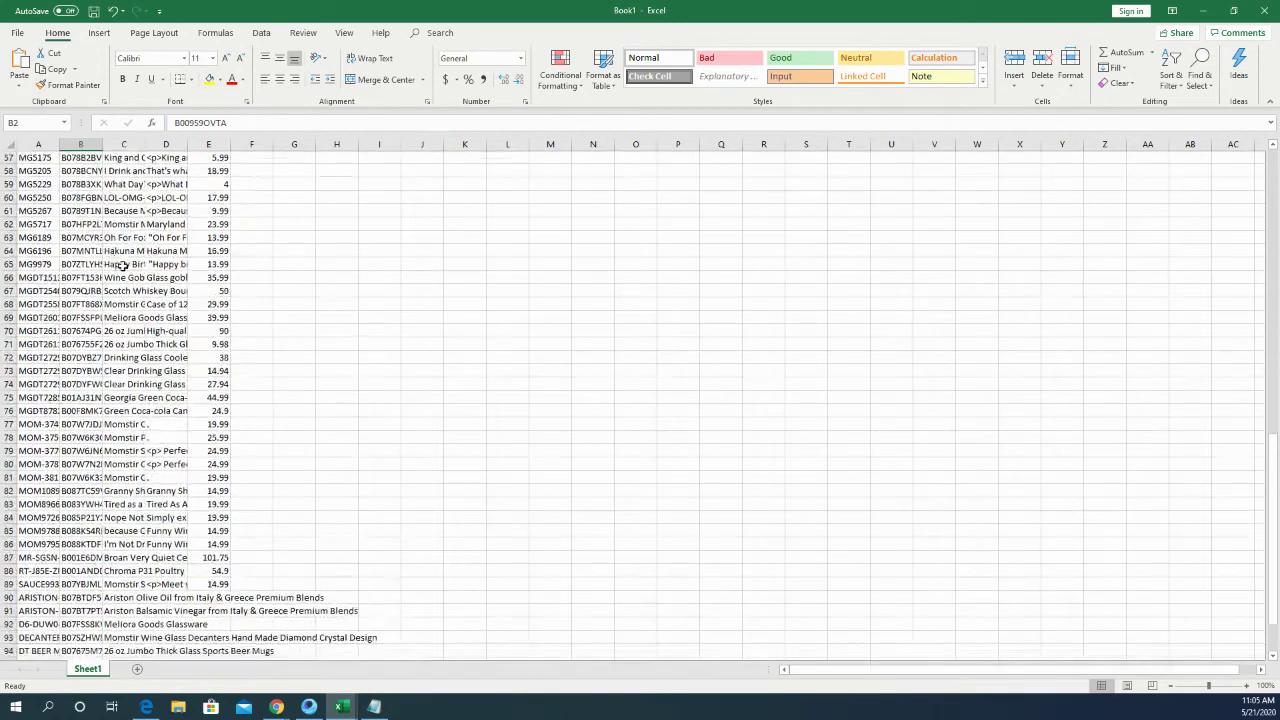
{"action": "scroll", "coordinate": [120, 265], "scroll_direction": "up", "scroll_amount": 19}
{"action": "left_click", "coordinate": [82, 211]}
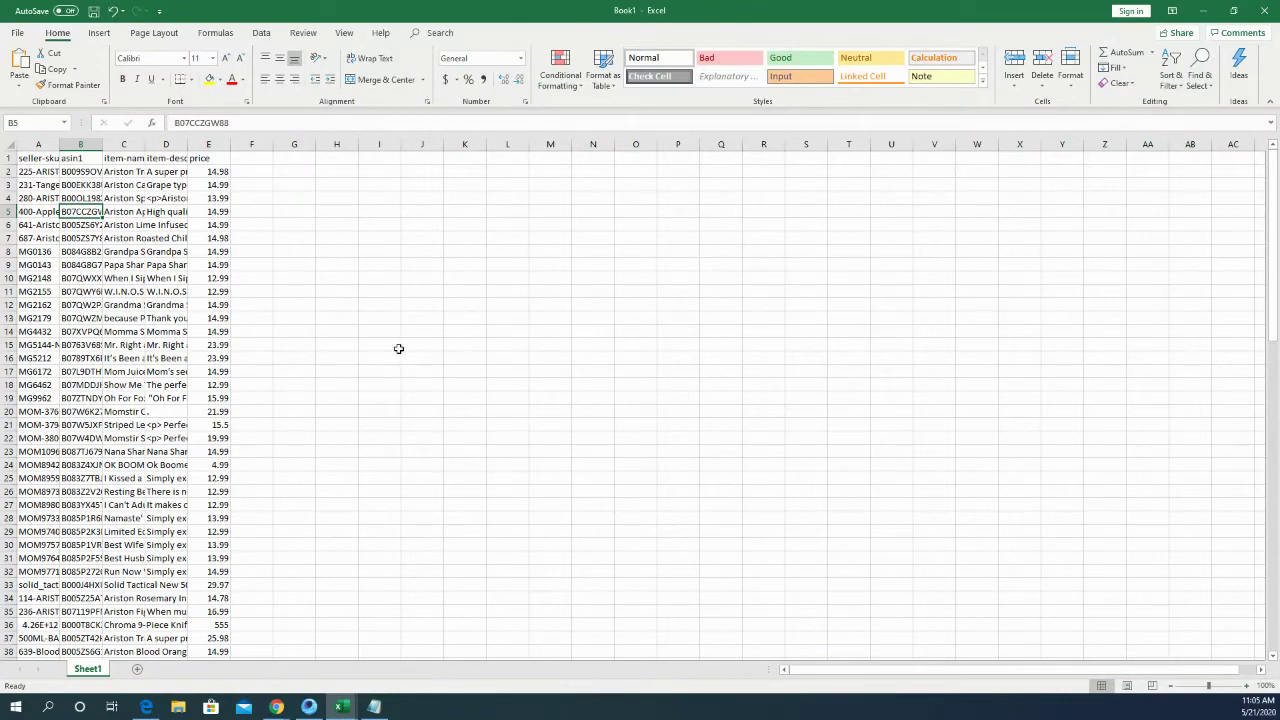
{"action": "left_click", "coordinate": [91, 263]}
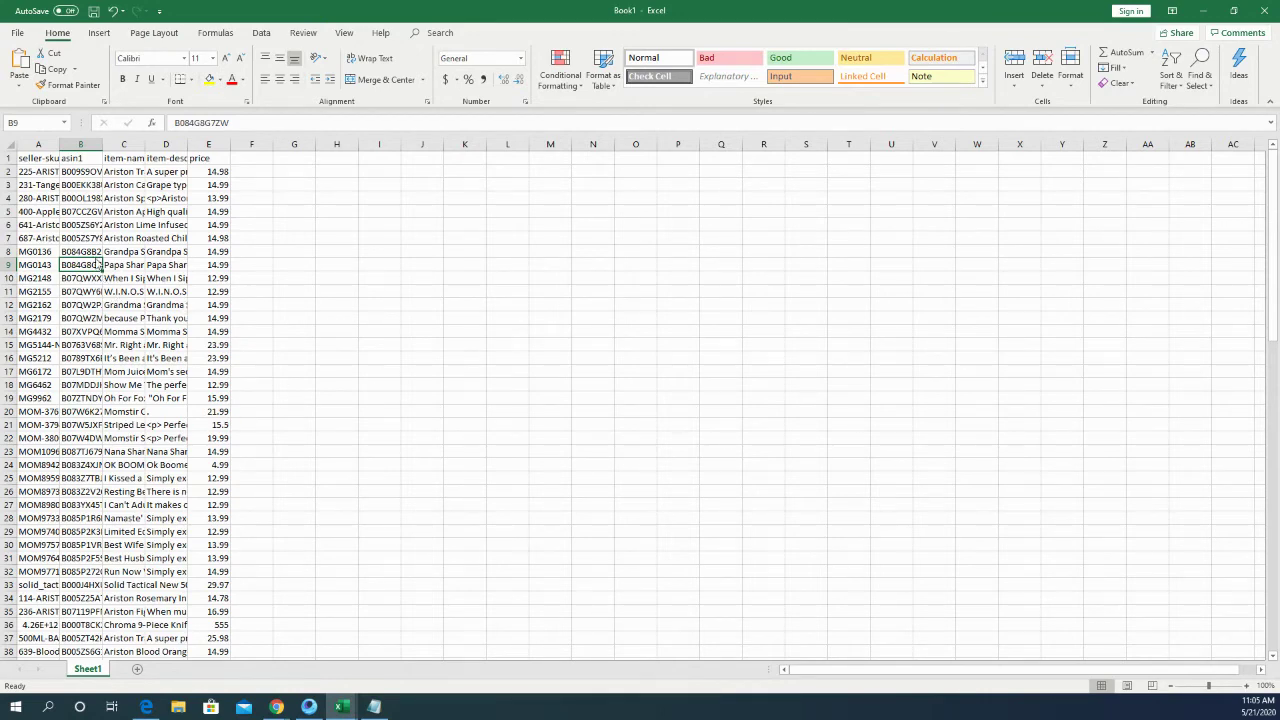
{"action": "left_click_drag", "start_coordinate": [90, 240], "coordinate": [90, 226]}
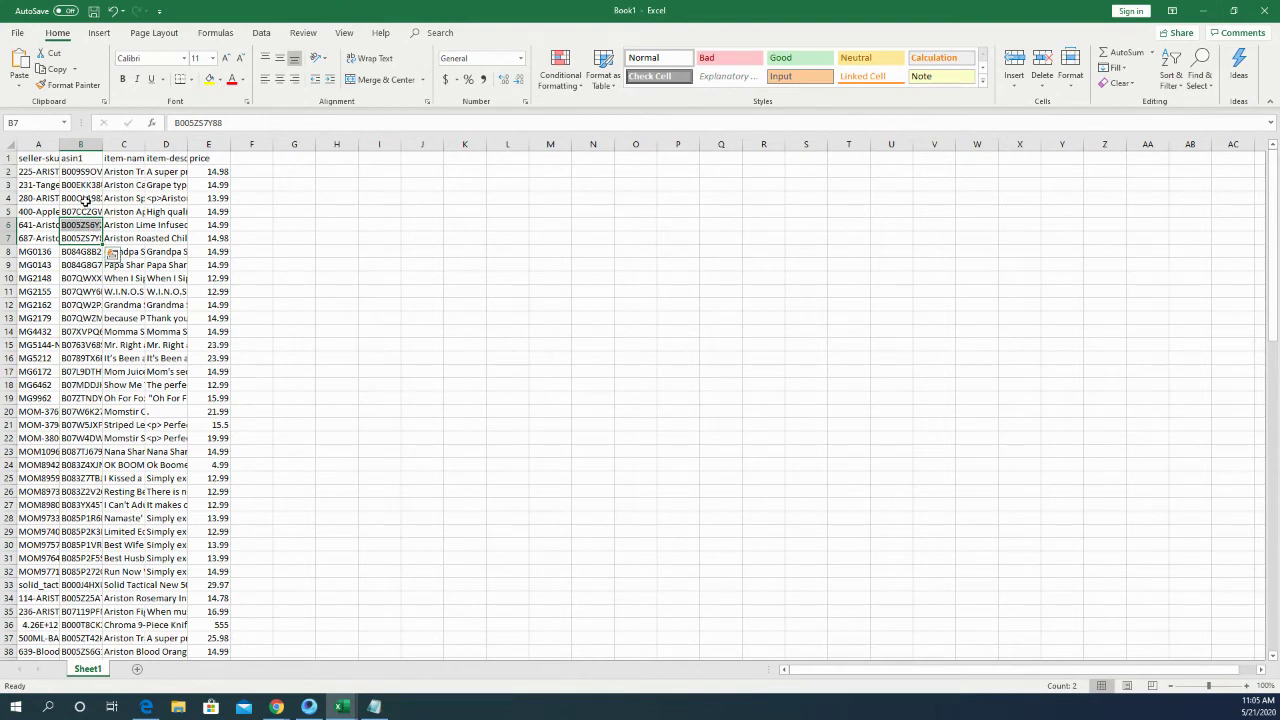
- Examine the item-name, item-description and price of the first two listings, and look over the remaining rows
{"action": "left_click", "coordinate": [120, 175]}
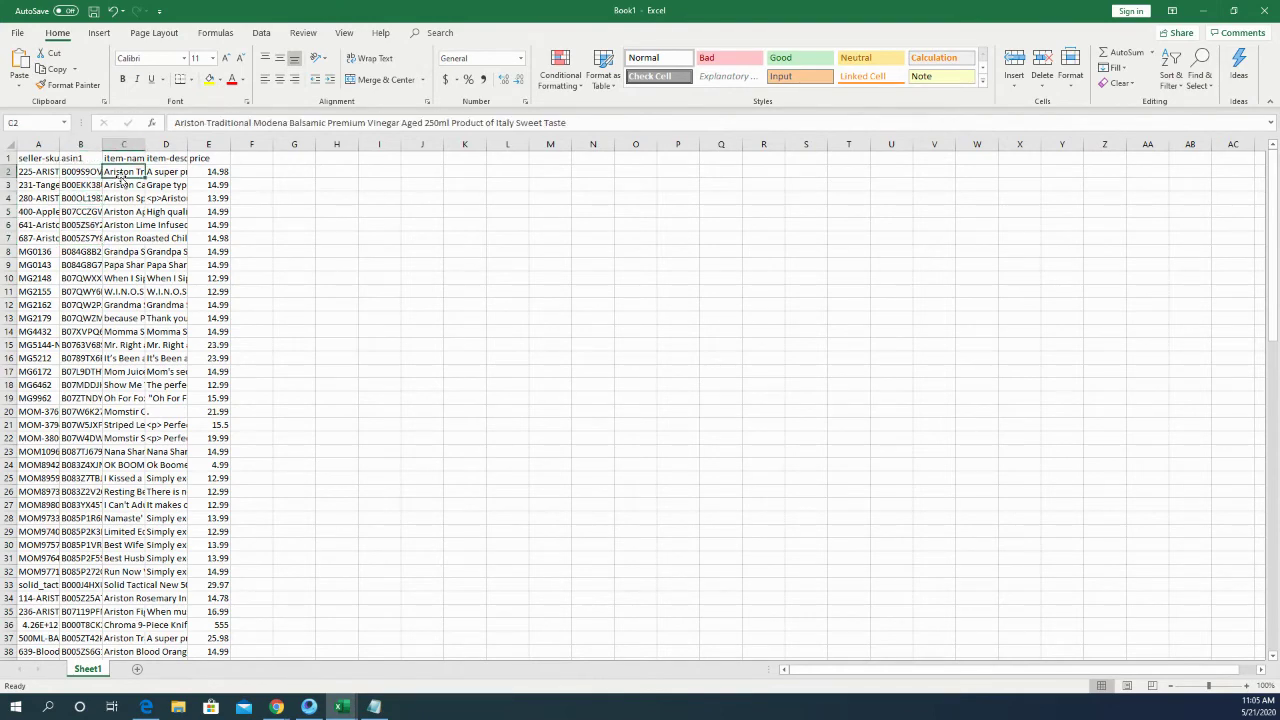
{"action": "key", "text": "Right"}
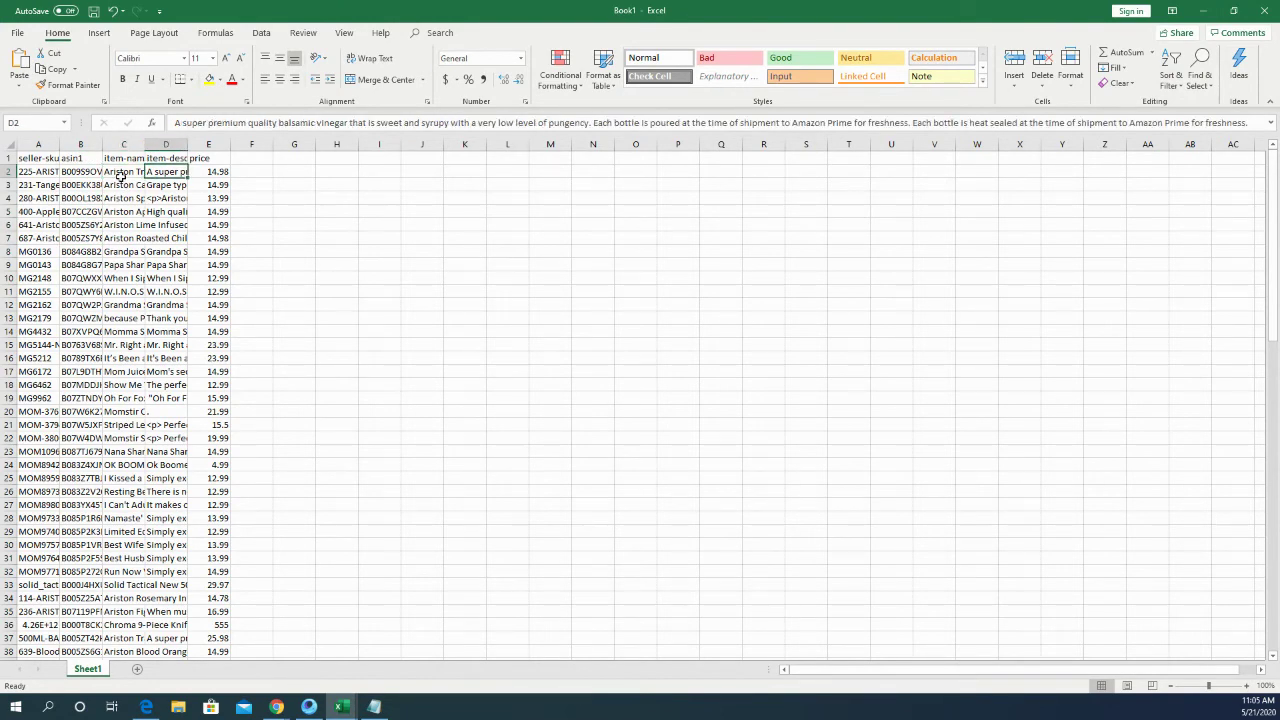
{"action": "key", "text": "Right"}
{"action": "key", "text": "Left"}
{"action": "key", "text": "Down"}
{"action": "key", "text": "Left"}
{"action": "key", "text": "Left"}
{"action": "key", "text": "Right"}
{"action": "key", "text": "Right"}
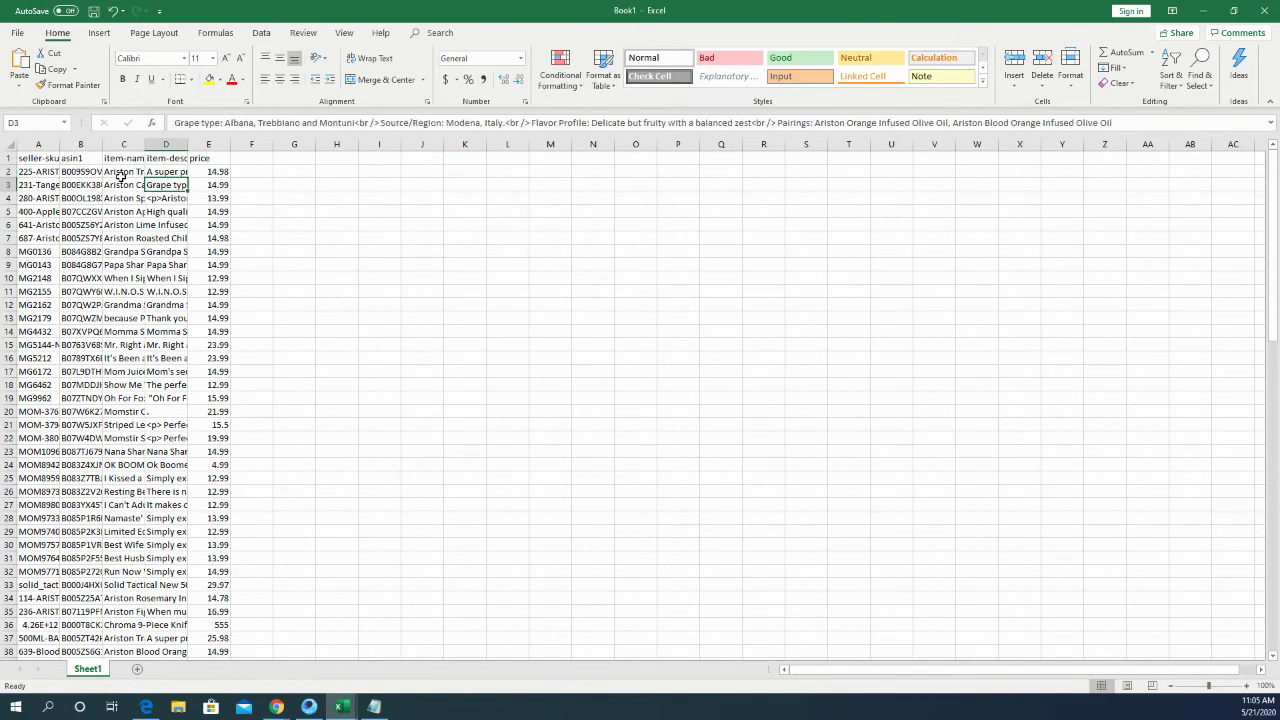
{"action": "key", "text": "Left"}
{"action": "key", "text": "Left"}
{"action": "key", "text": "Left"}
{"action": "scroll", "coordinate": [120, 177], "scroll_direction": "down", "scroll_amount": 10}
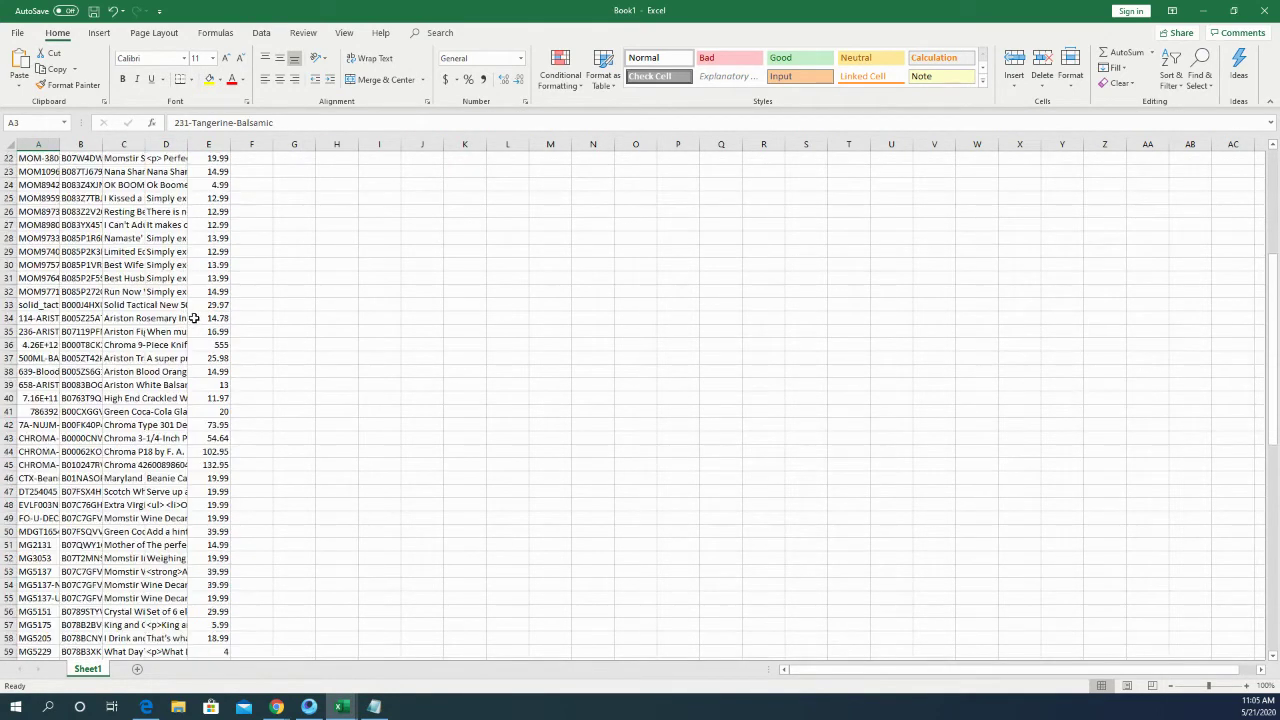
{"action": "scroll", "coordinate": [200, 314], "scroll_direction": "up", "scroll_amount": 10}
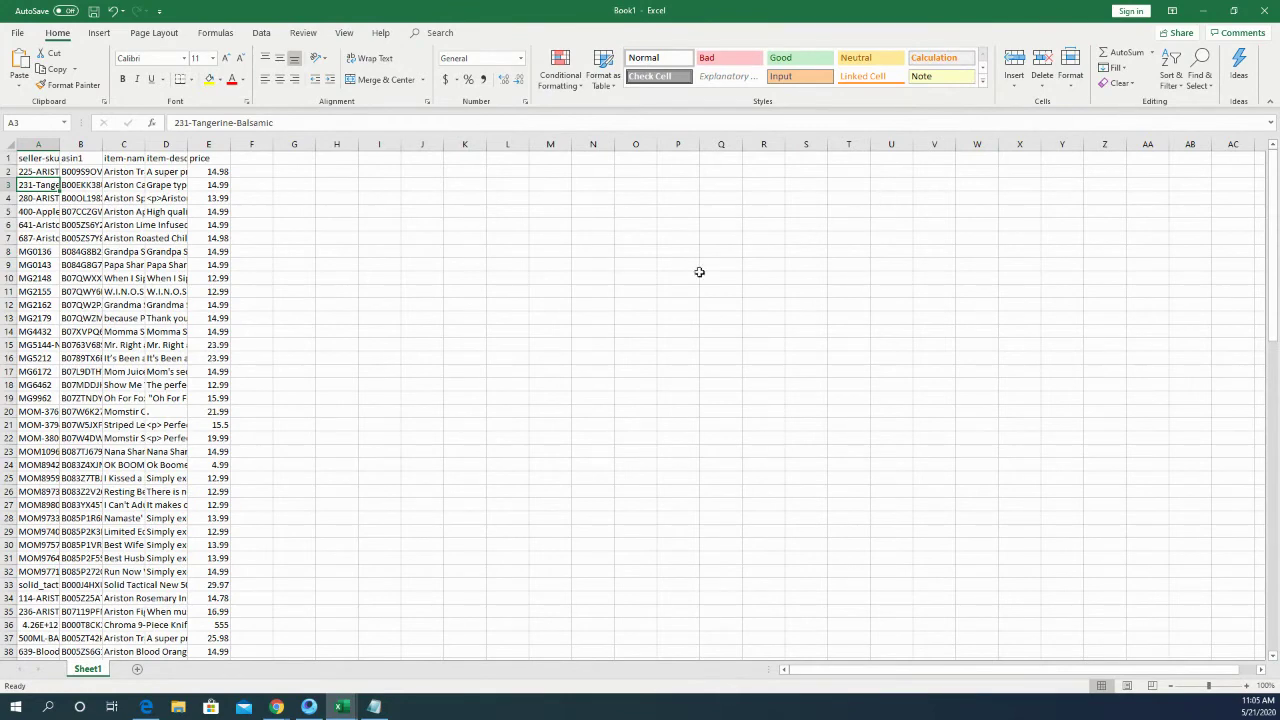
- Put the Excel workbook aside and return to the Inventory Reports page of Amazon Seller Central in Chrome
{"action": "left_click", "coordinate": [507, 264]}
{"action": "left_click", "coordinate": [124, 237]}
{"action": "left_click", "coordinate": [1203, 11]}
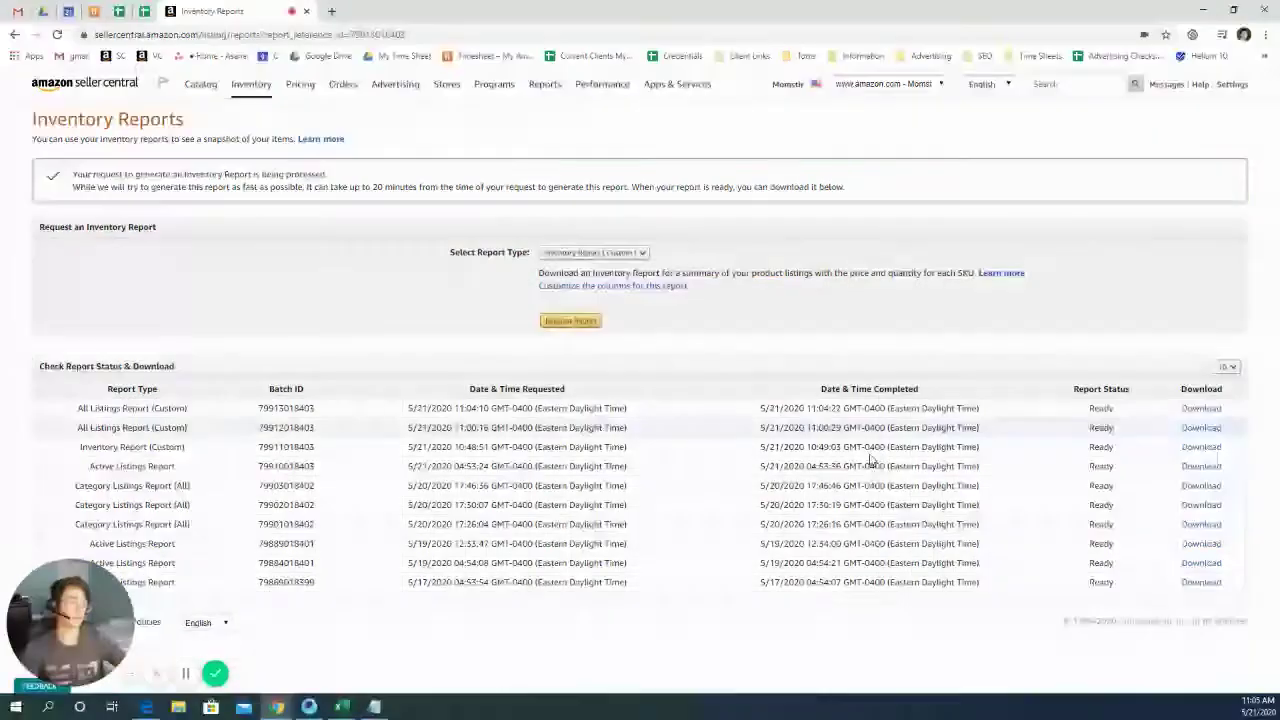